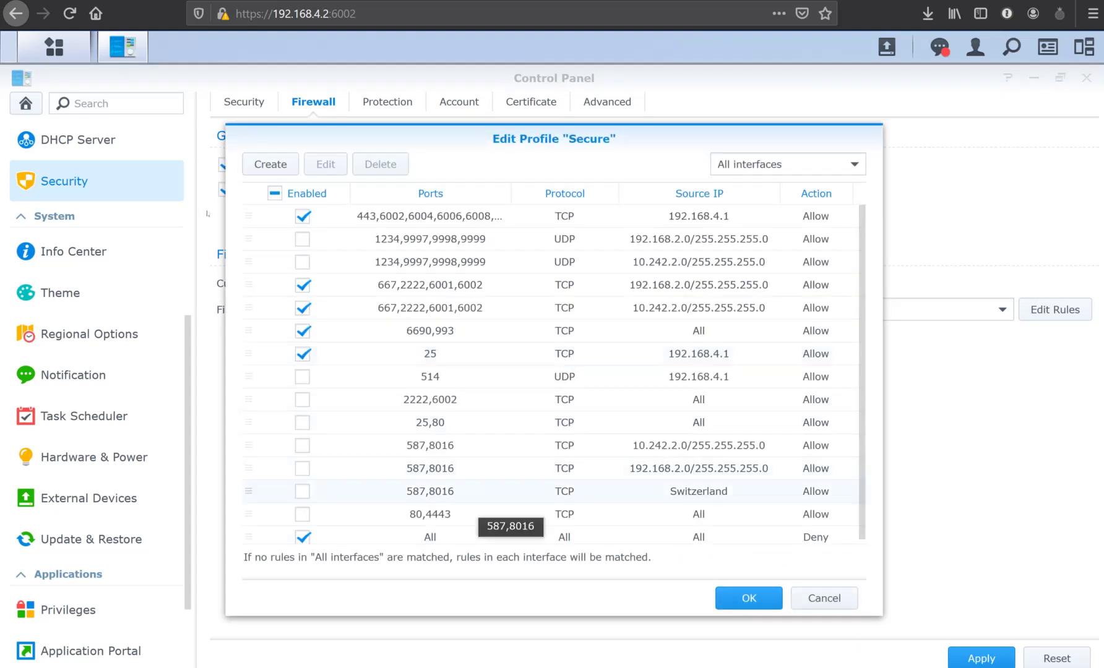
# Review the custom ports of the 80,4443 firewall rule and close it unchanged.
pyautogui.doubleClick(495, 514)
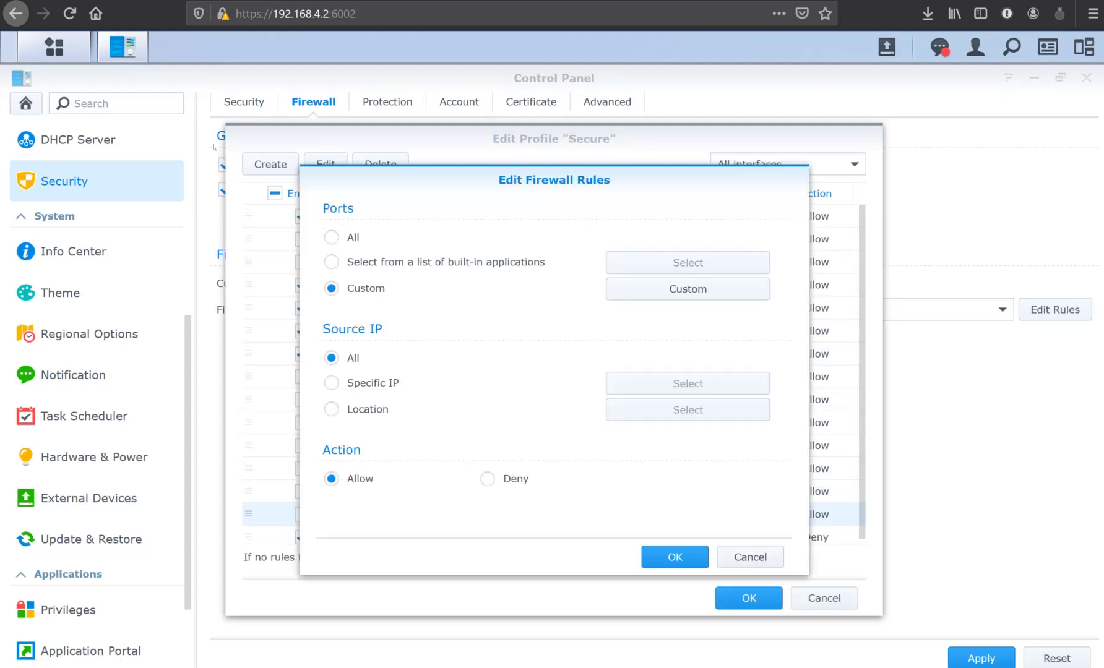
pyautogui.click(677, 290)
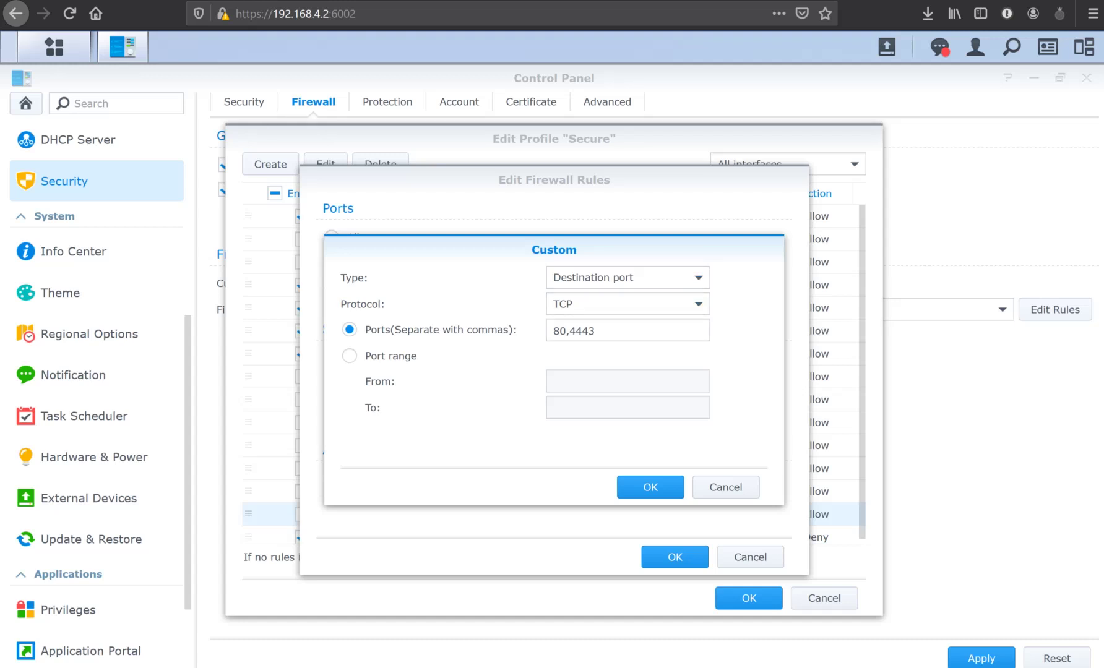
pyautogui.click(559, 331)
pyautogui.doubleClick(560, 331)
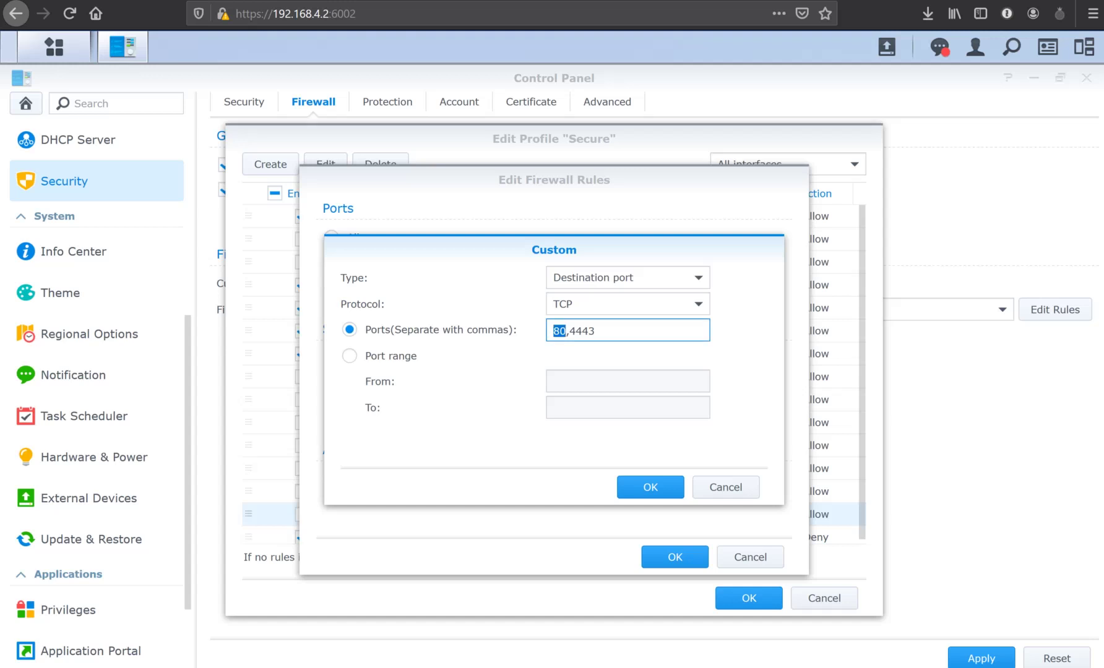
pyautogui.click(594, 332)
pyautogui.press('Return')
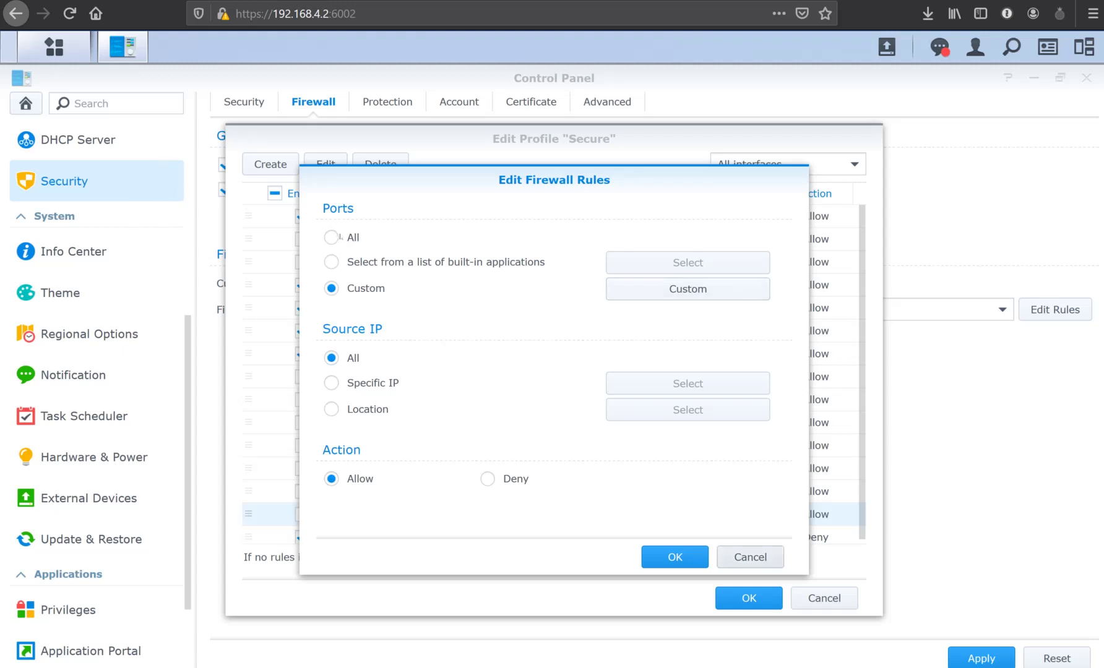
pyautogui.click(771, 552)
# Enable the TCP 80,4443 allow rule and save the Secure profile's firewall rules.
pyautogui.click(302, 515)
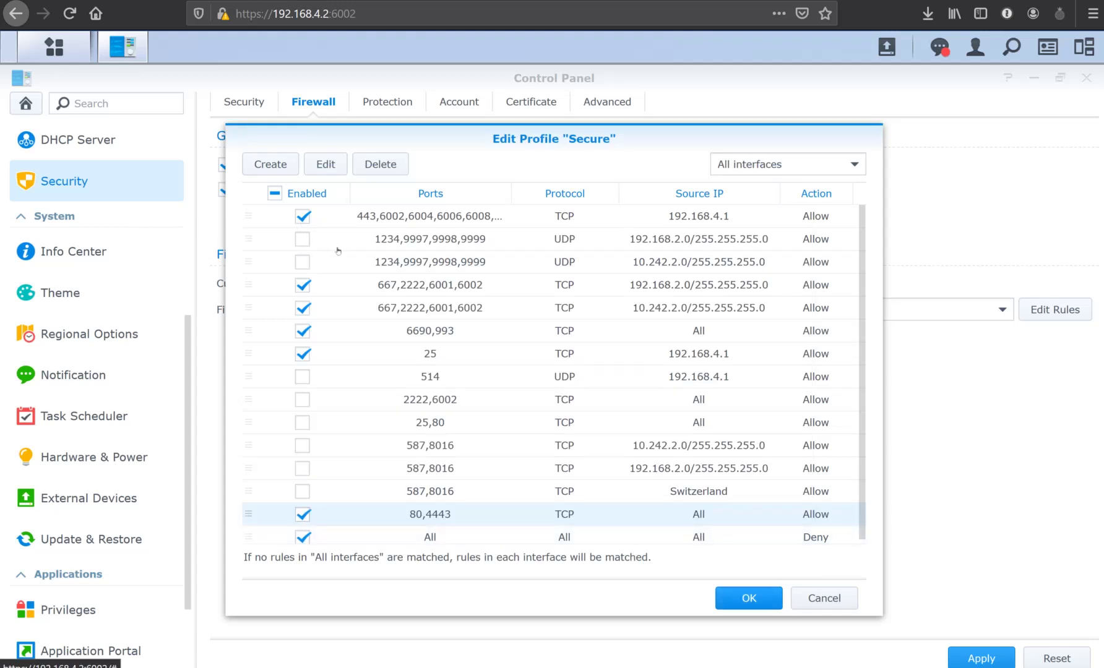
pyautogui.press('Return')
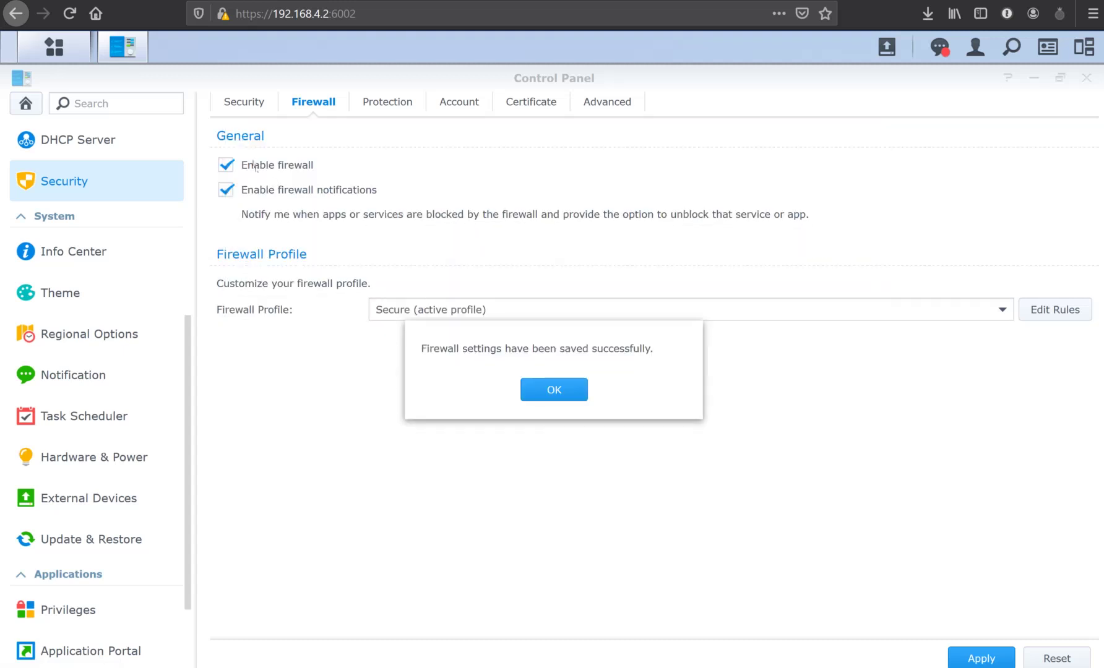
pyautogui.press('Return')
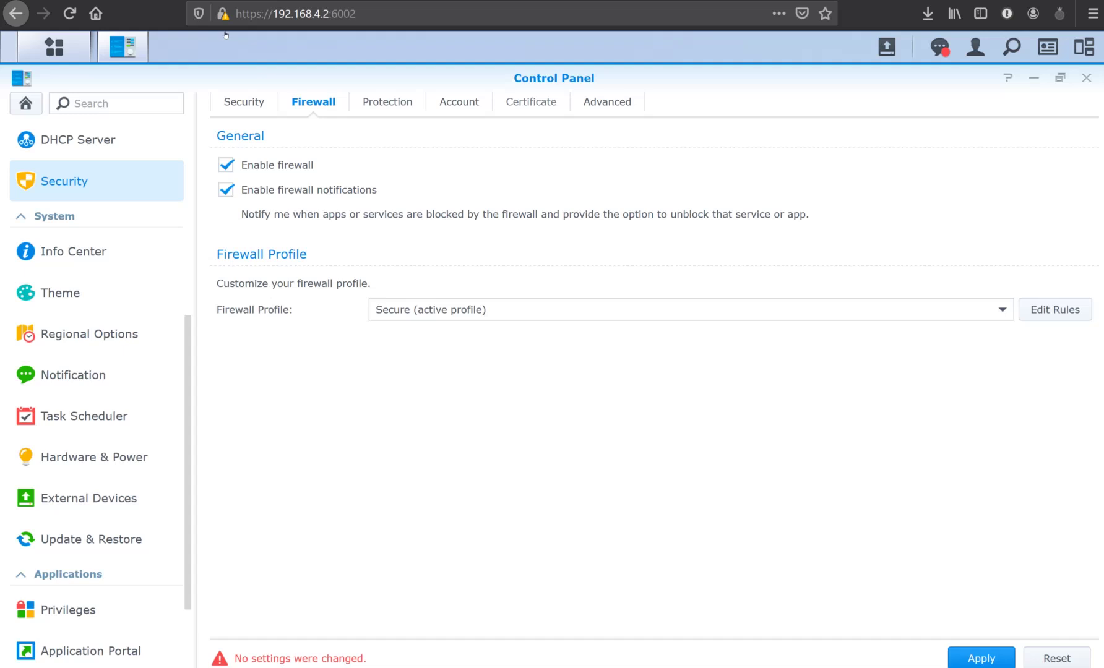
pyautogui.click(528, 101)
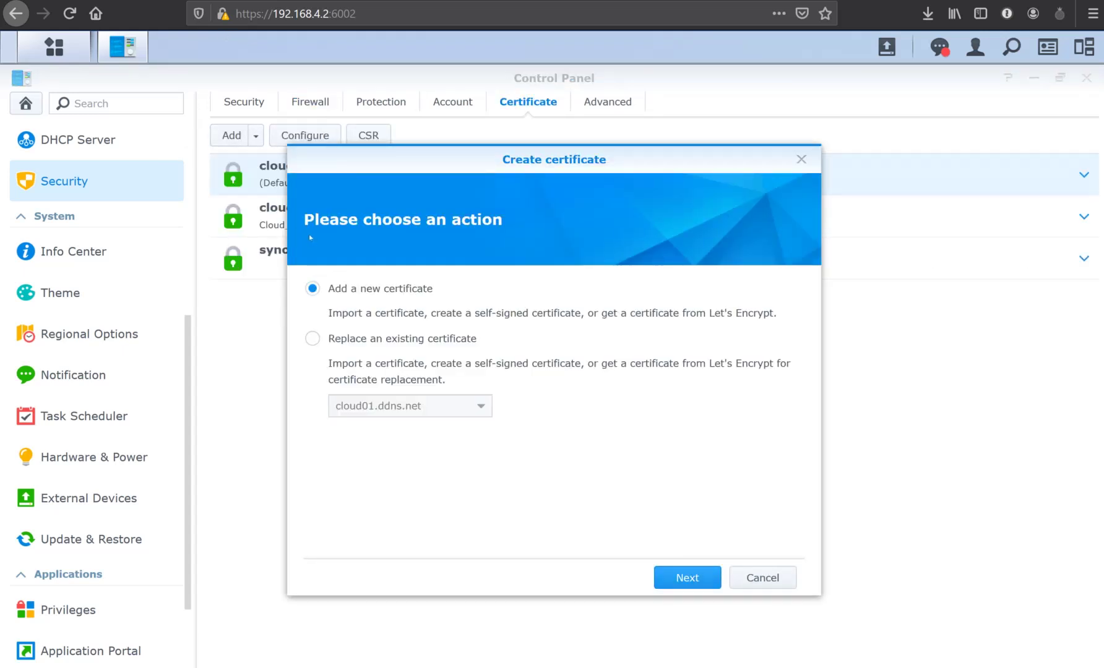
# Start a Let's Encrypt certificate request for drive.lab01.ovh with the suggested contact e-mail.
pyautogui.press('Return')
pyautogui.press('Down')
pyautogui.press('Down')
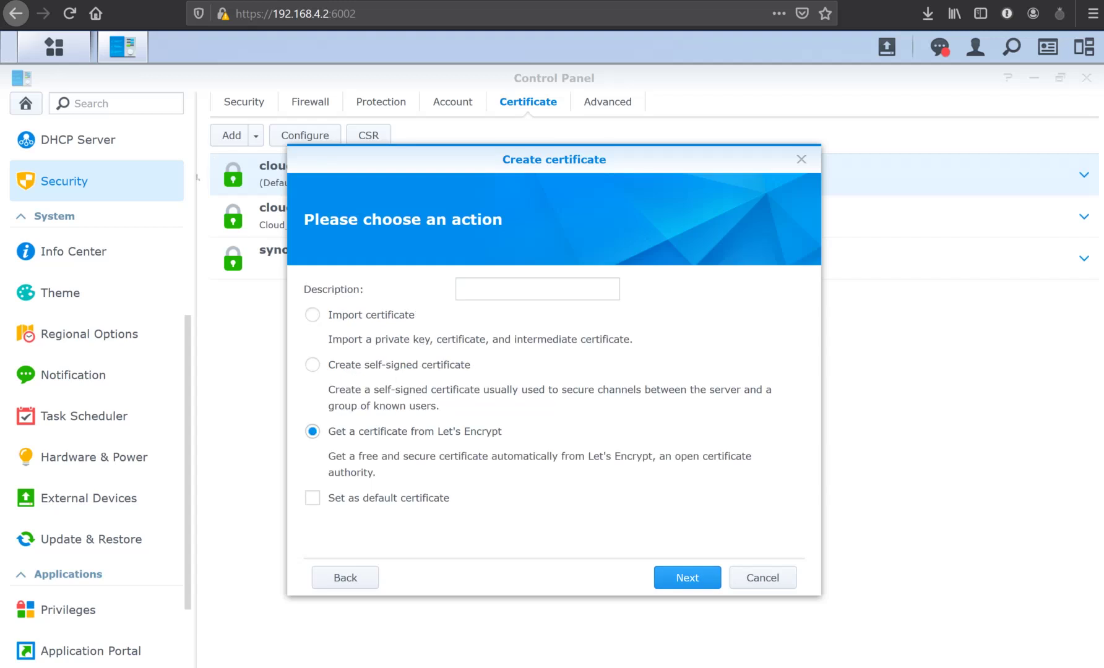
pyautogui.press('Return')
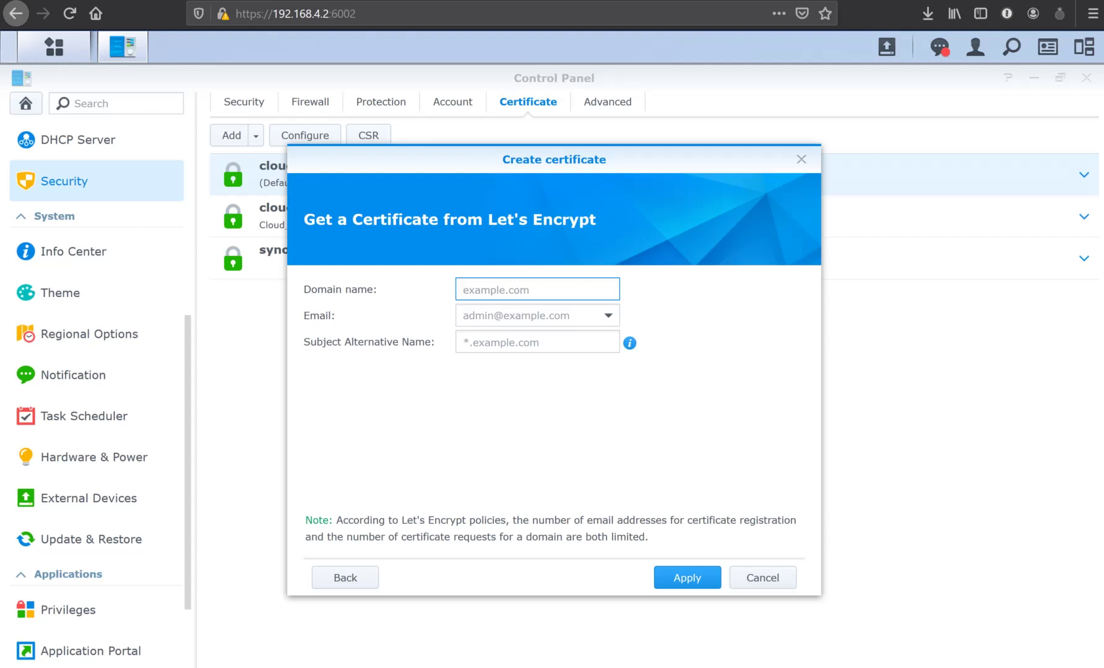
pyautogui.write('drive.lab01.ovh')
pyautogui.click(532, 315)
pyautogui.write('test')
pyautogui.press('Down')
pyautogui.press('Down')
pyautogui.press('Down')
pyautogui.press('Down')
pyautogui.press('Return')
pyautogui.press('Tab')
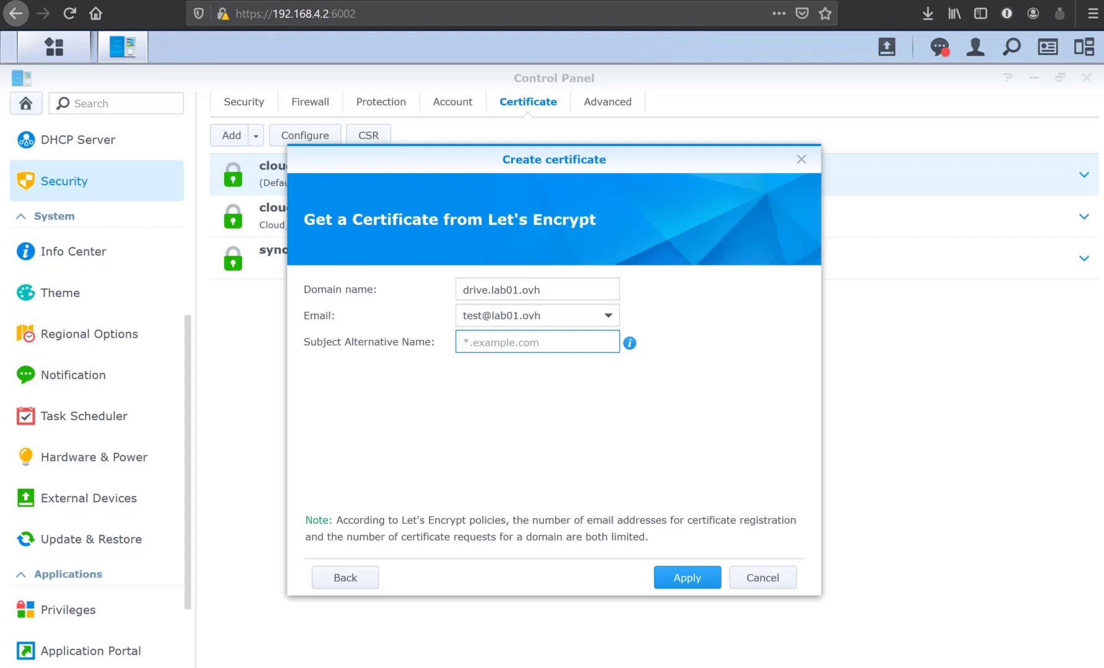
# Add drive.lab01.ovh and mail.lab01.ovh as alternative names and request the certificate.
pyautogui.click(537, 290)
pyautogui.hotkey('ctrl', 'a')
pyautogui.hotkey('ctrl', 'c')
pyautogui.click(538, 342)
pyautogui.hotkey('ctrl', 'v')
pyautogui.write('mail.lab01')
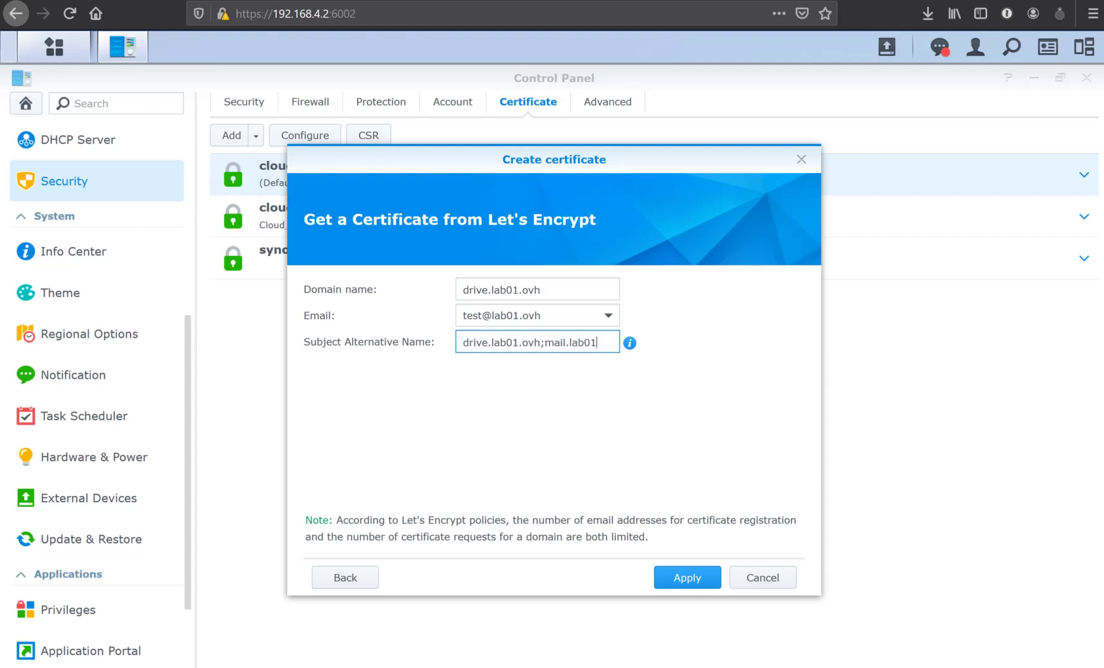
pyautogui.write('.ovh')
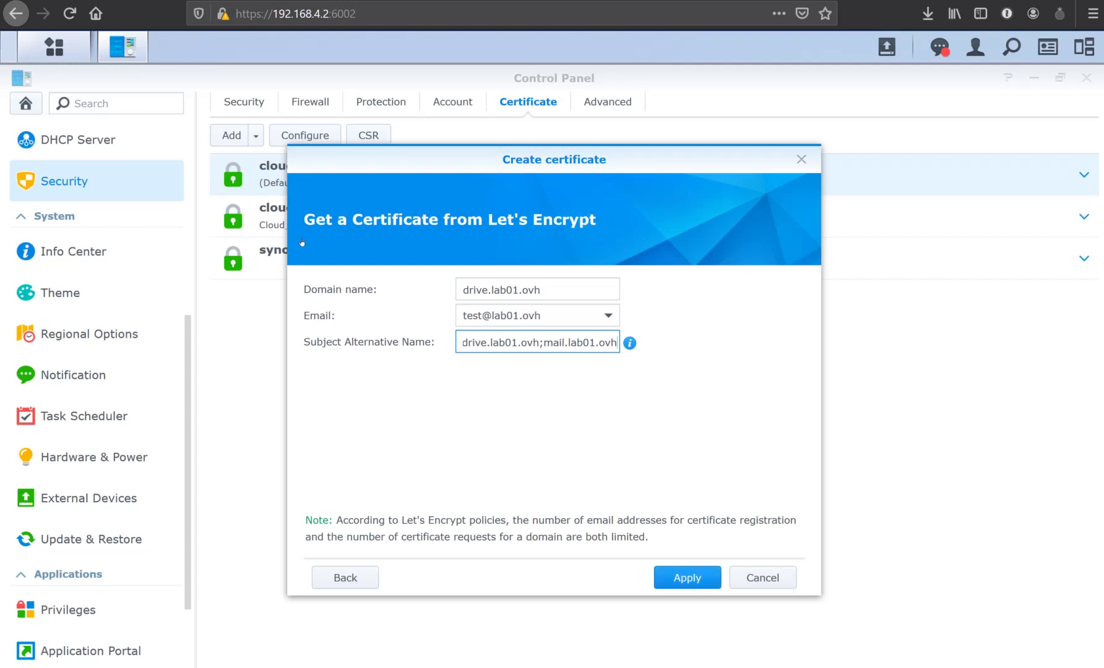
pyautogui.press('Return')
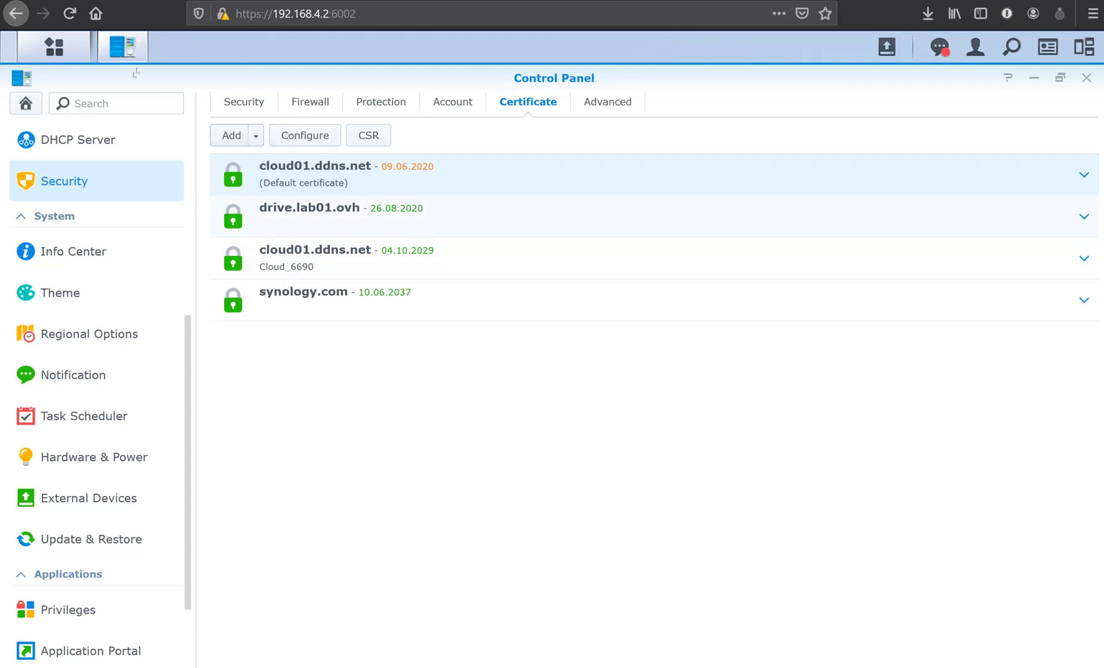
# Glance at the certificate assignments, then open Application Portal and check the MailPlus ports.
pyautogui.click(305, 135)
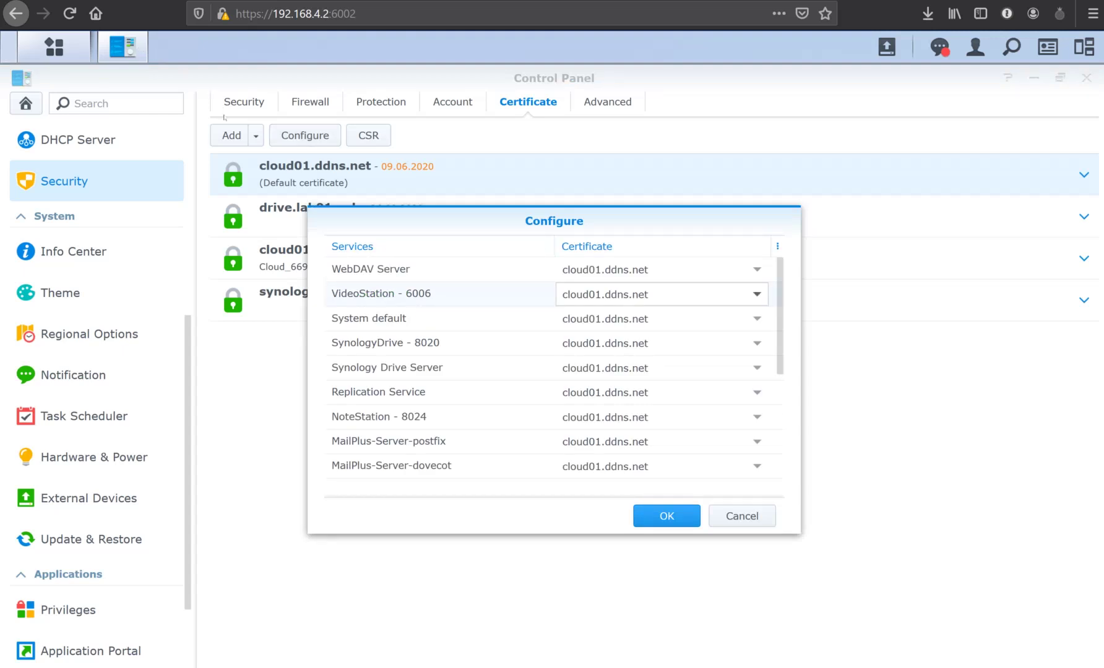
pyautogui.press('Escape')
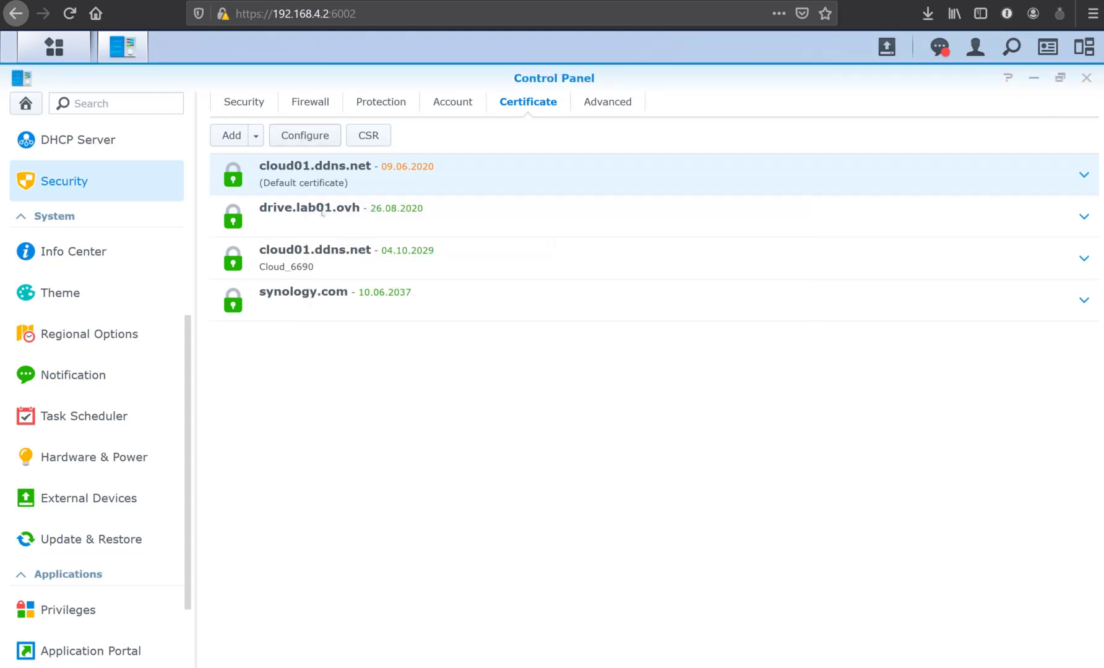
pyautogui.scroll(-3, 48, 249)
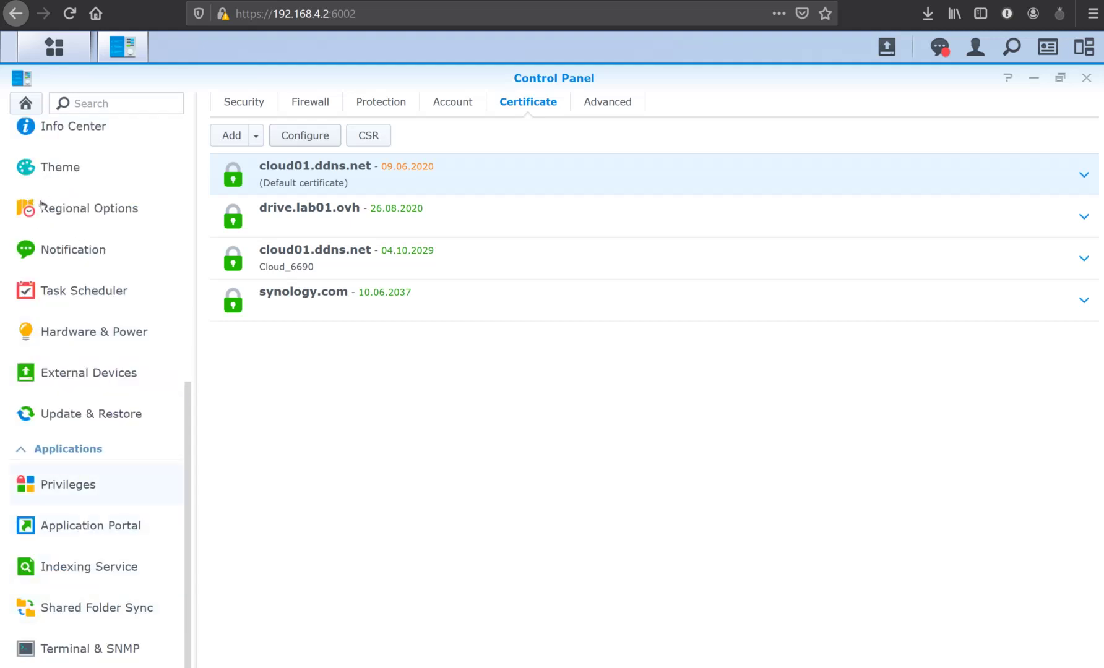
pyautogui.press('Down')
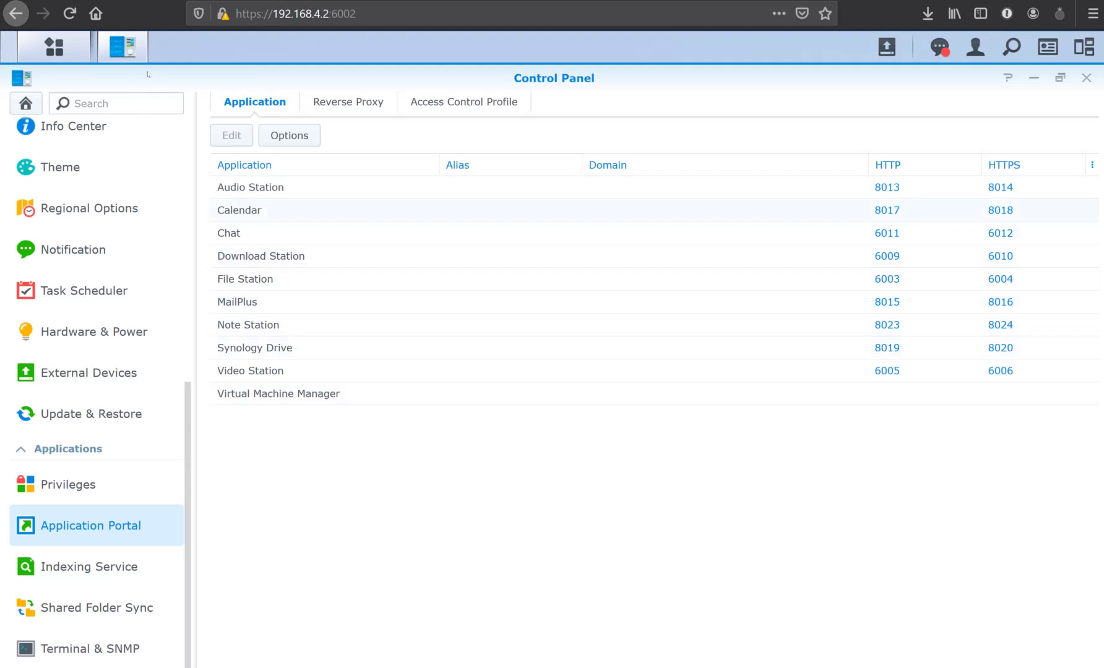
pyautogui.click(237, 302)
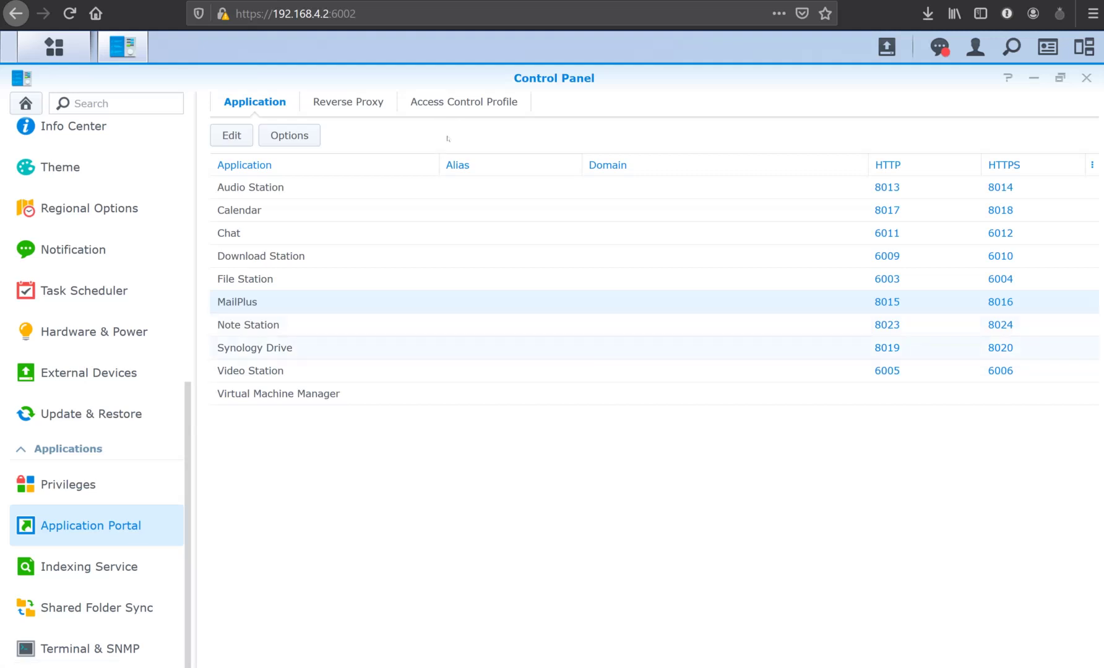
# Create a reverse proxy rule 'mail' with source HTTPS mail.lab01.ovh on port 4443.
pyautogui.click(347, 102)
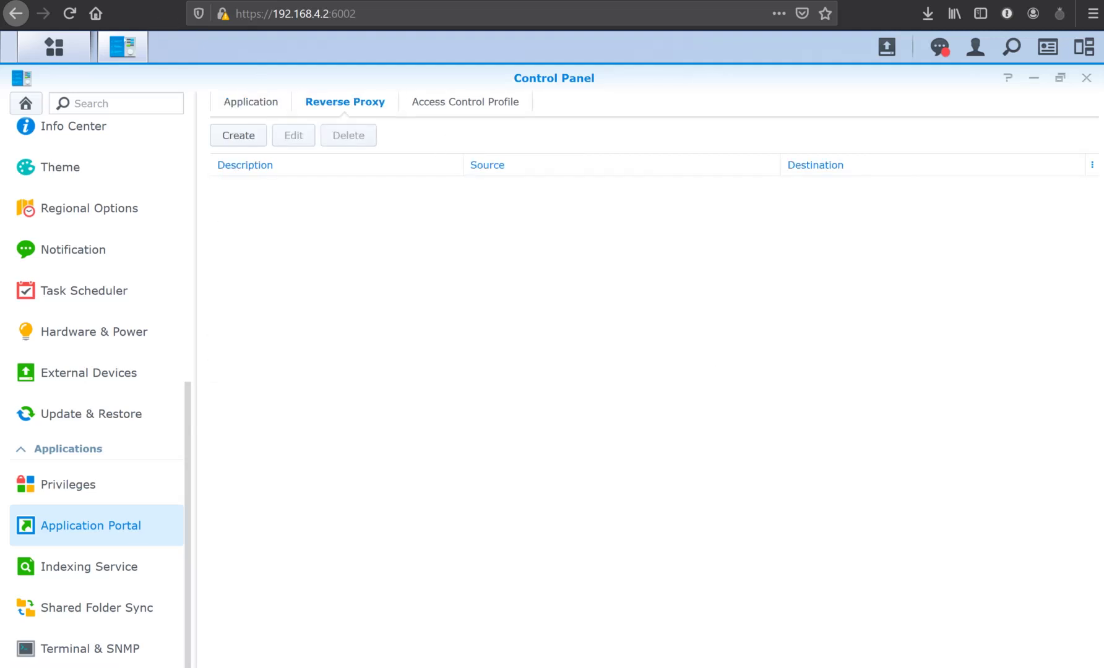
pyautogui.click(238, 135)
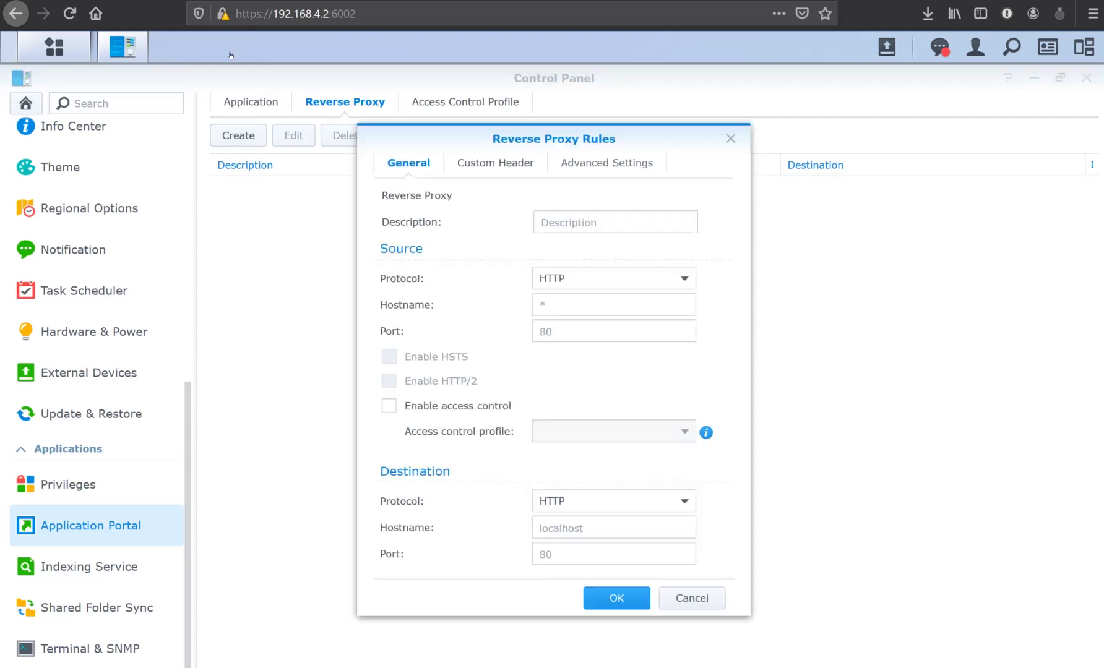
pyautogui.press('Right')
pyautogui.press('Right')
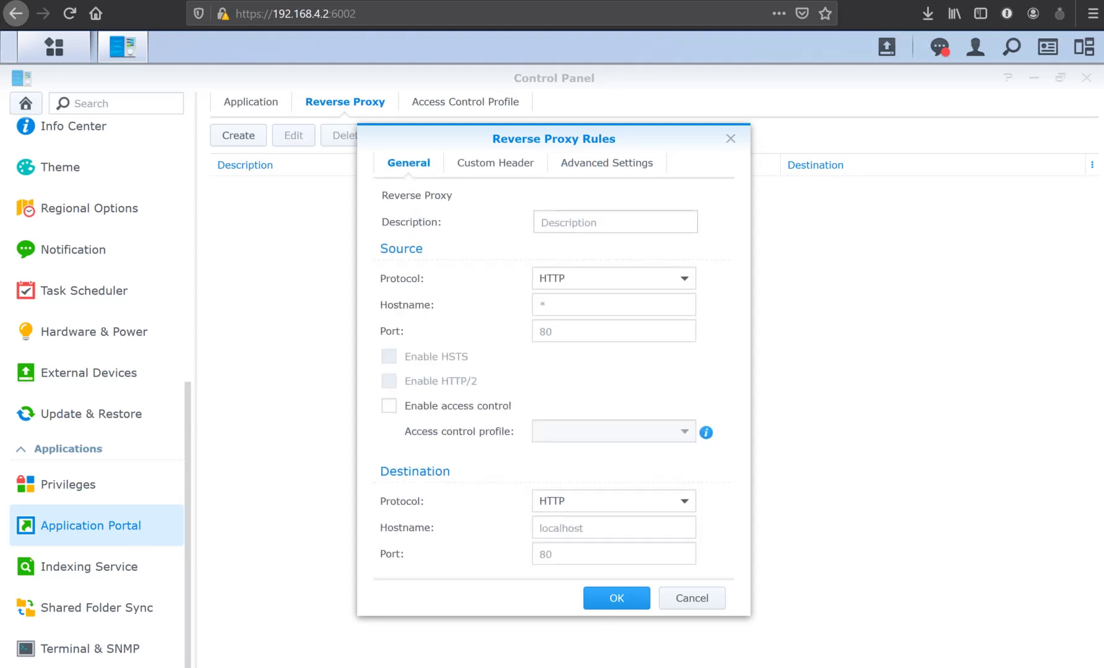
pyautogui.click(615, 222)
pyautogui.write('mail')
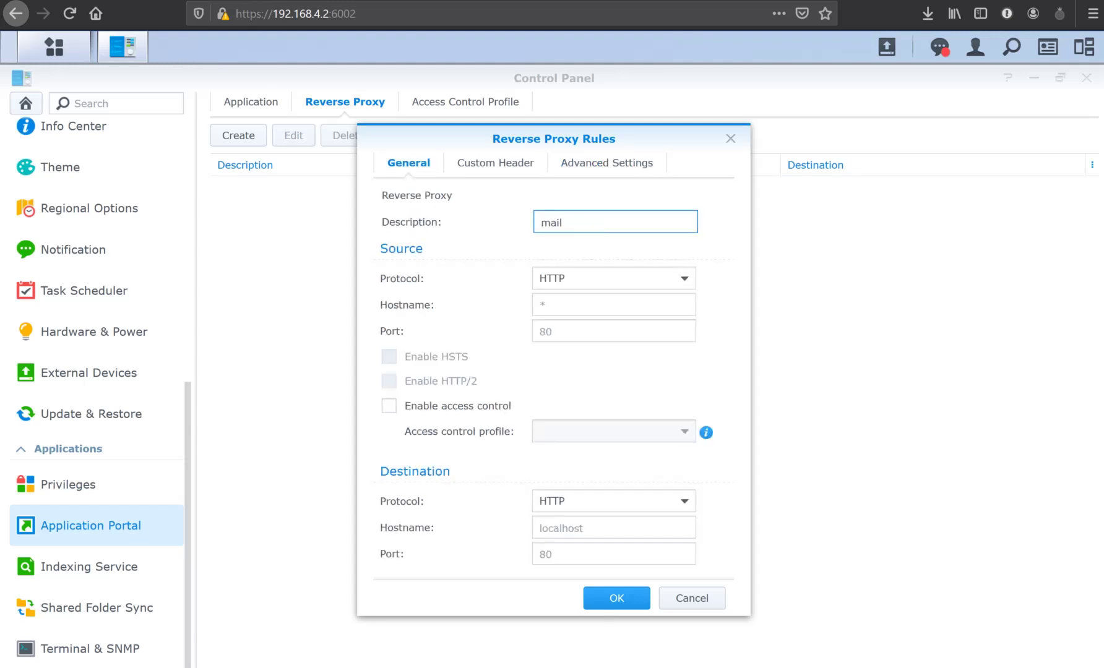
pyautogui.press('Tab')
pyautogui.press('Down')
pyautogui.press('Down')
pyautogui.press('Return')
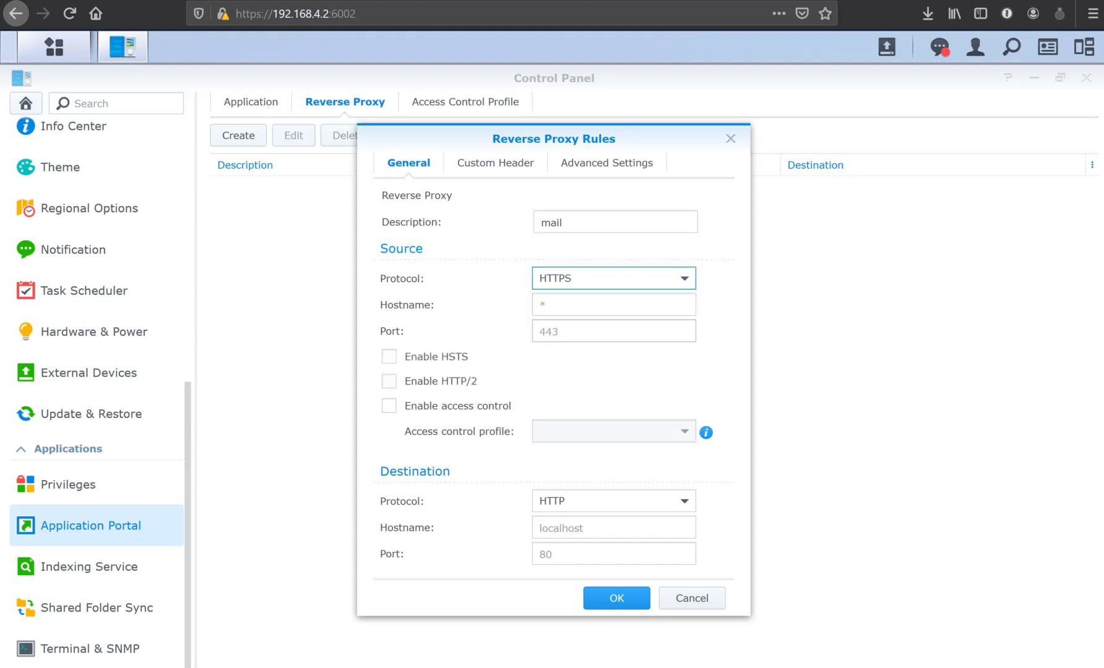
pyautogui.press('Tab')
pyautogui.write('mail.lab01.ovh')
pyautogui.press('Tab')
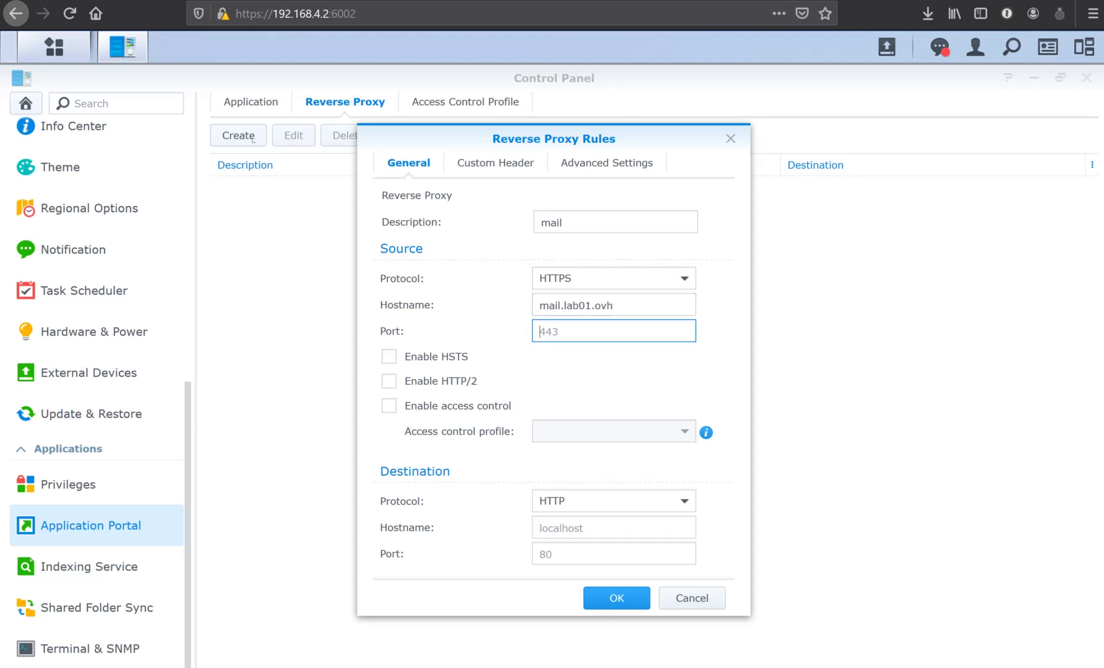
pyautogui.write('4443')
# Set the mail rule's destination to HTTPS 127.0.0.1 port 8016 and save it.
pyautogui.press('Tab')
pyautogui.press('Down')
pyautogui.press('Down')
pyautogui.press('Return')
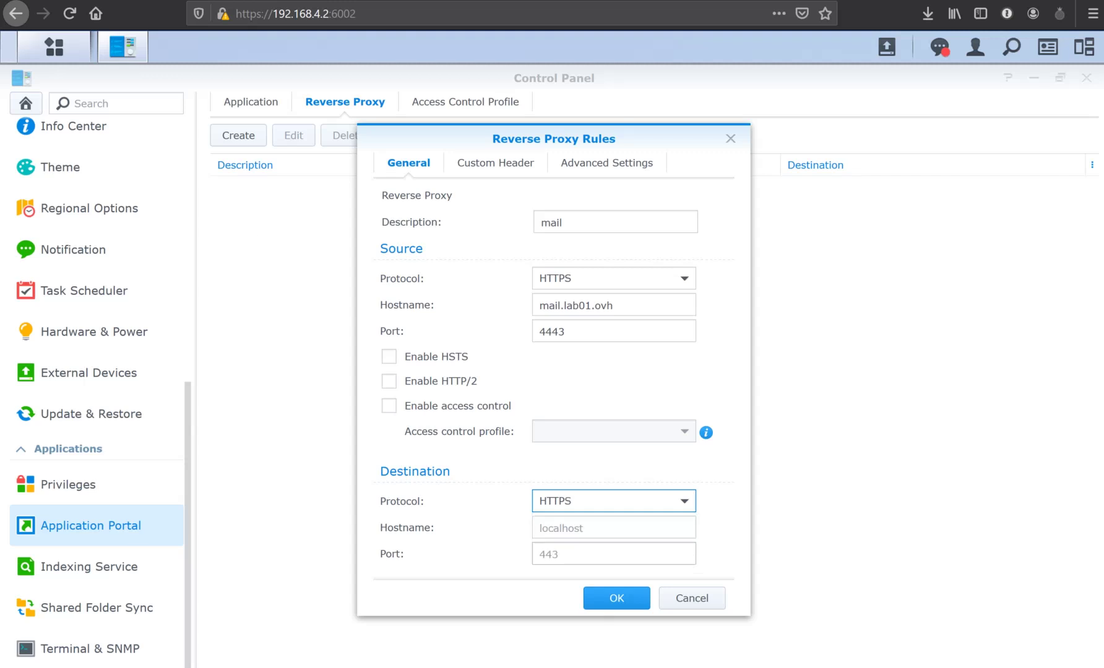
pyautogui.press('Tab')
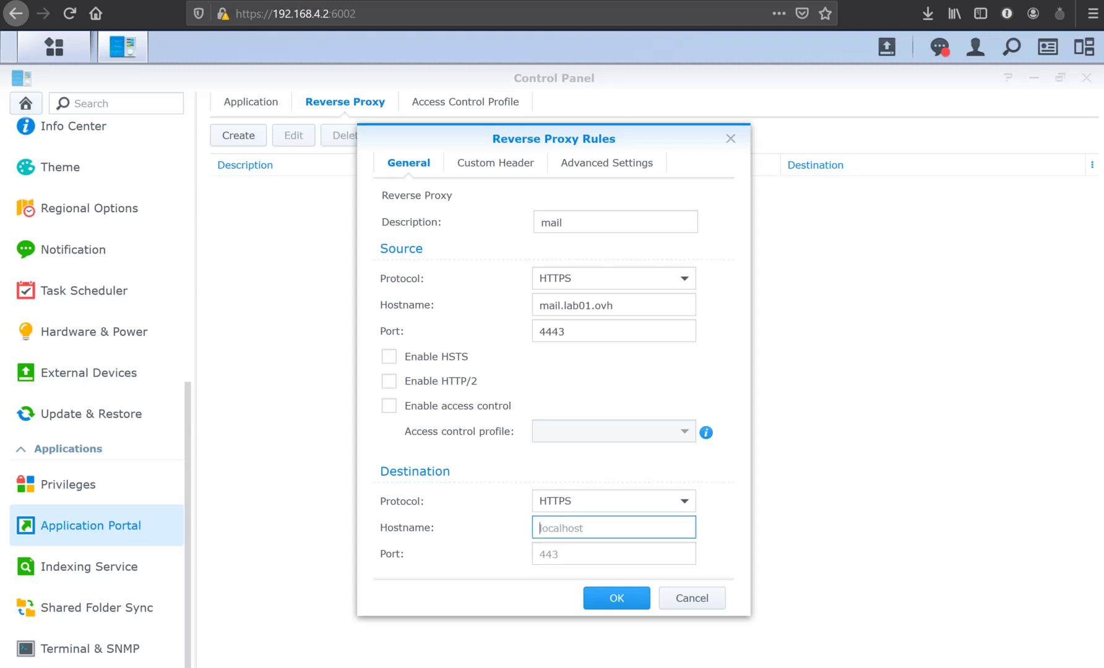
pyautogui.write('127.0.0.1')
pyautogui.press('Tab')
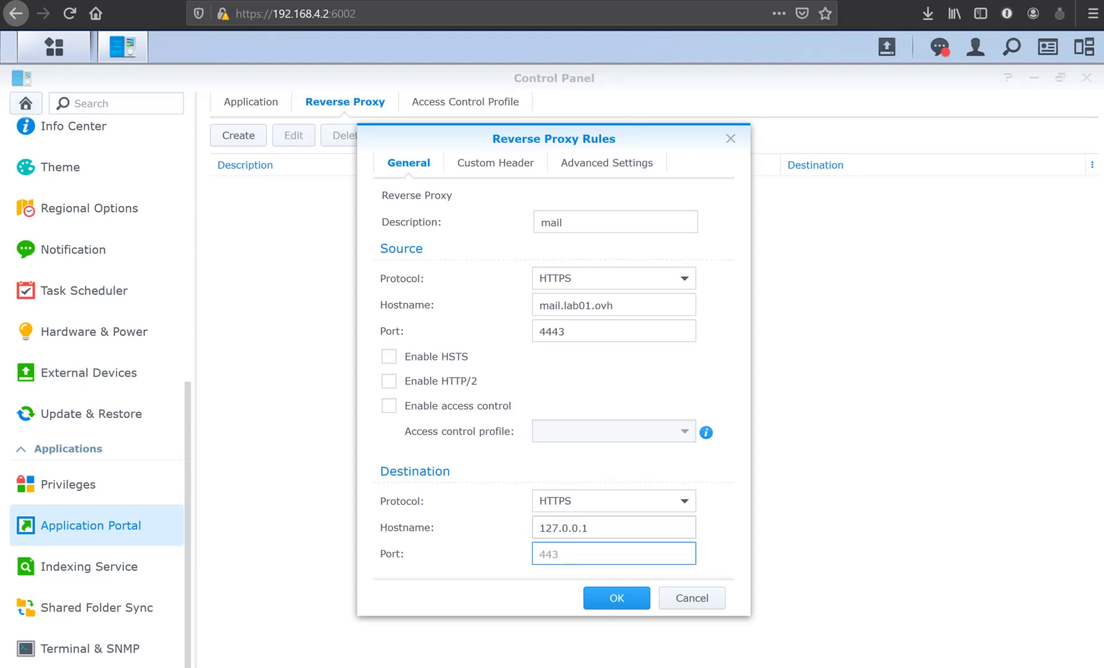
pyautogui.write('8016')
pyautogui.press('Return')
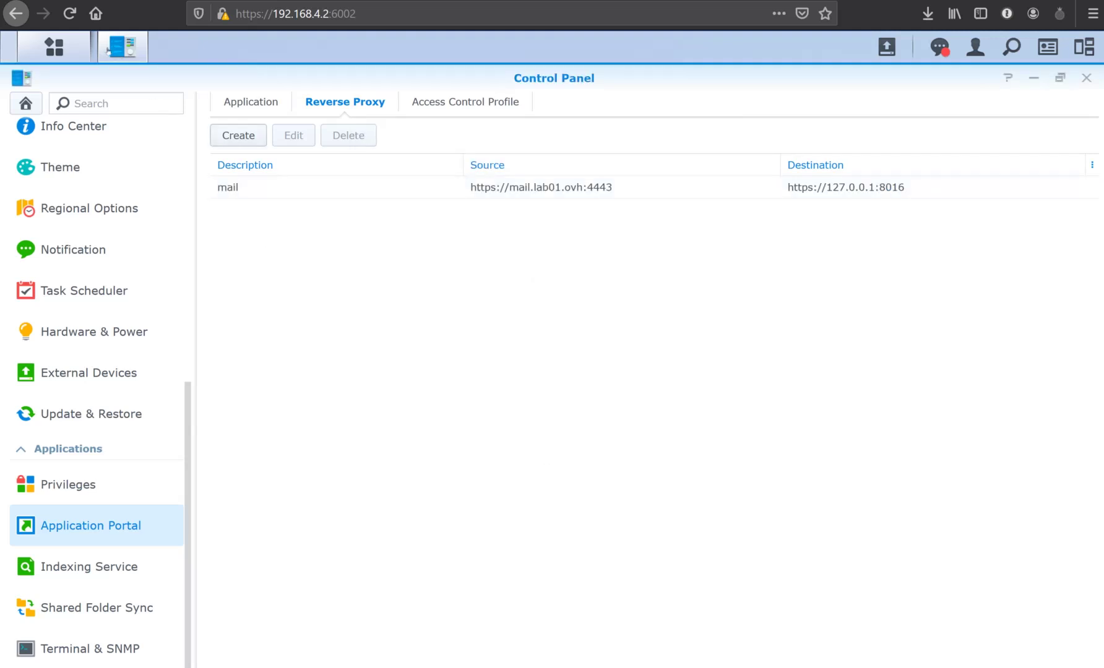
pyautogui.click(239, 135)
# Name the new rule 'drive' with source HTTPS drive.lab01.ovh on port 4443.
pyautogui.write('drive')
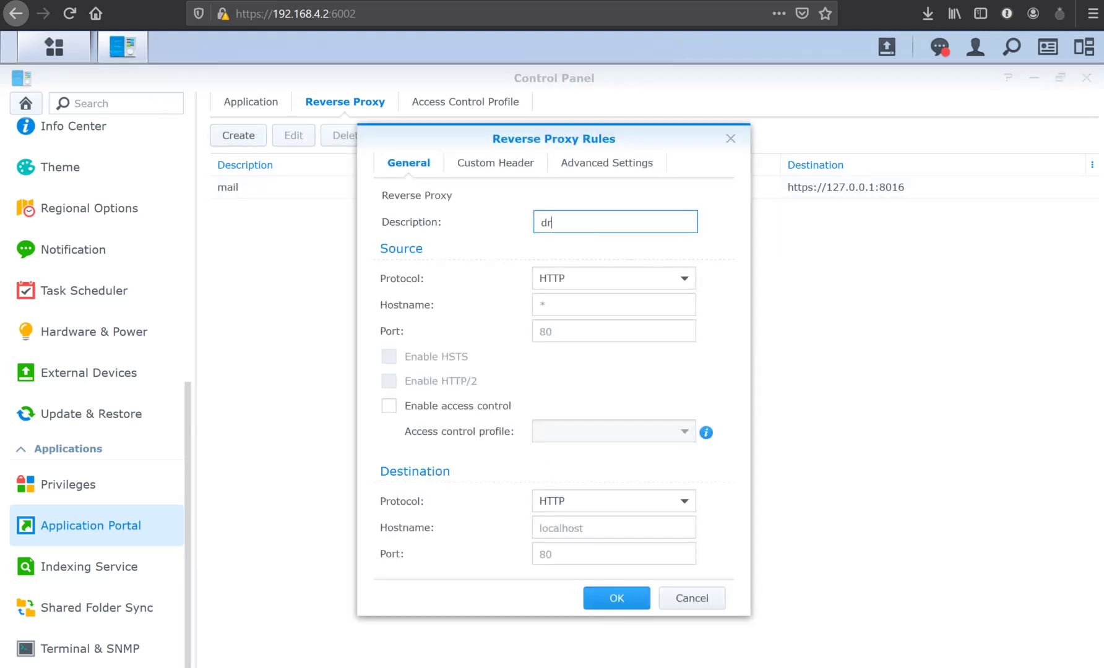
pyautogui.press('Tab')
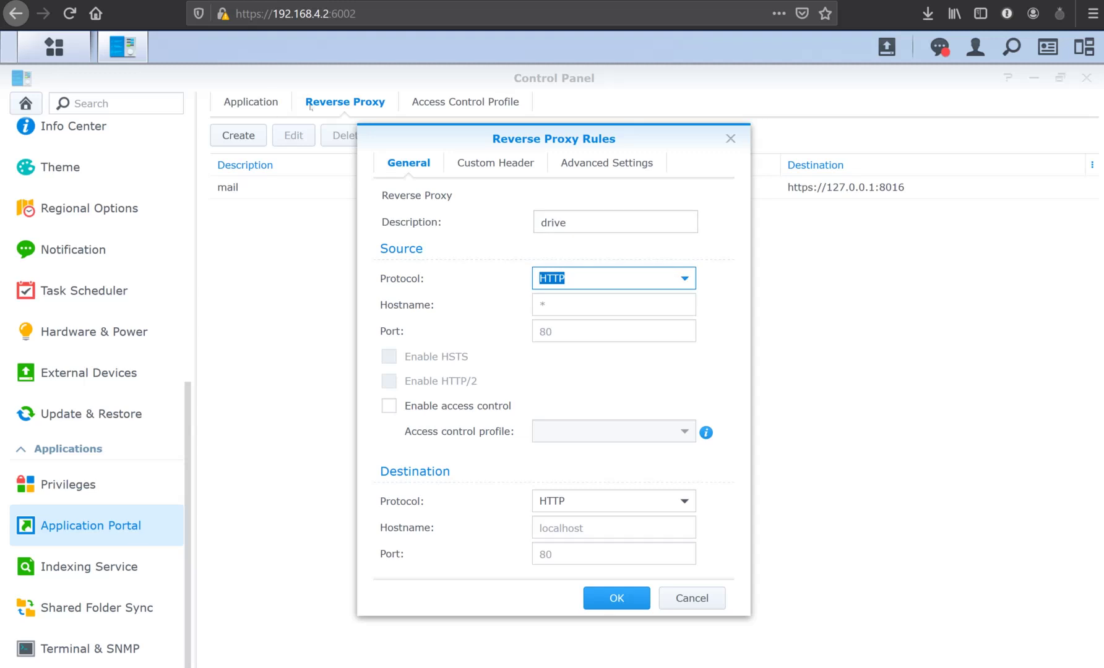
pyautogui.press('Down')
pyautogui.press('Down')
pyautogui.press('Return')
pyautogui.press('Tab')
pyautogui.write('drive.lab01.ovh')
pyautogui.press('Tab')
pyautogui.write('4443')
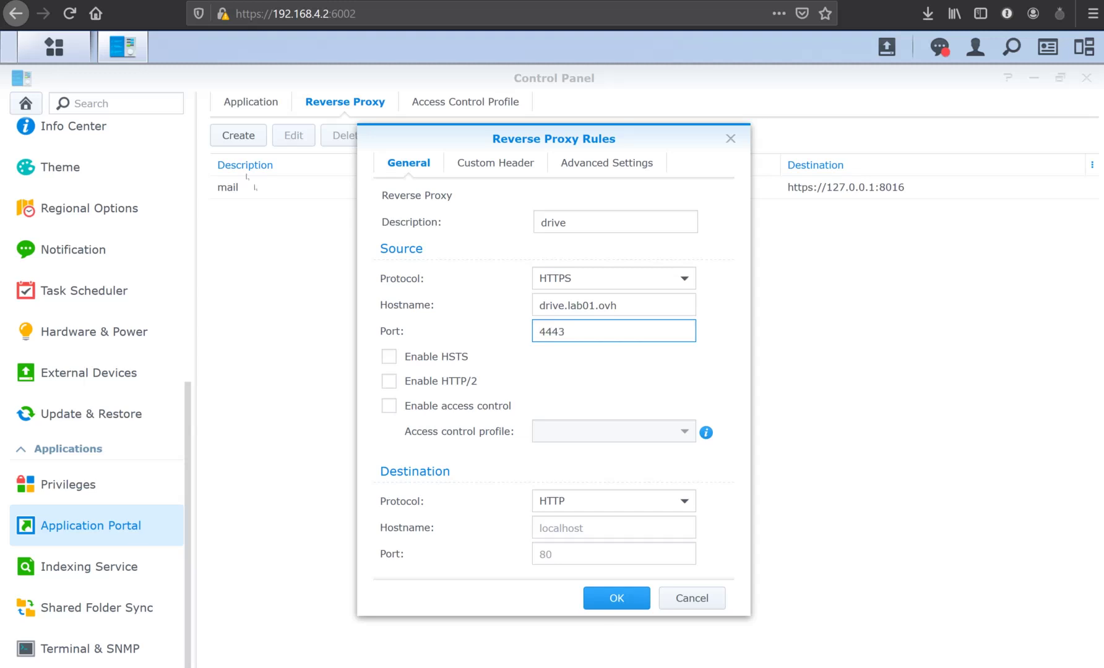
# Set the drive rule's destination to HTTPS 127.0.0.1 port 8020 and save it.
pyautogui.press('Tab')
pyautogui.press('Tab')
pyautogui.press('Tab')
pyautogui.press('Tab')
pyautogui.press('Down')
pyautogui.press('Down')
pyautogui.press('Return')
pyautogui.press('Tab')
pyautogui.write('127.0.0.1')
pyautogui.press('Tab')
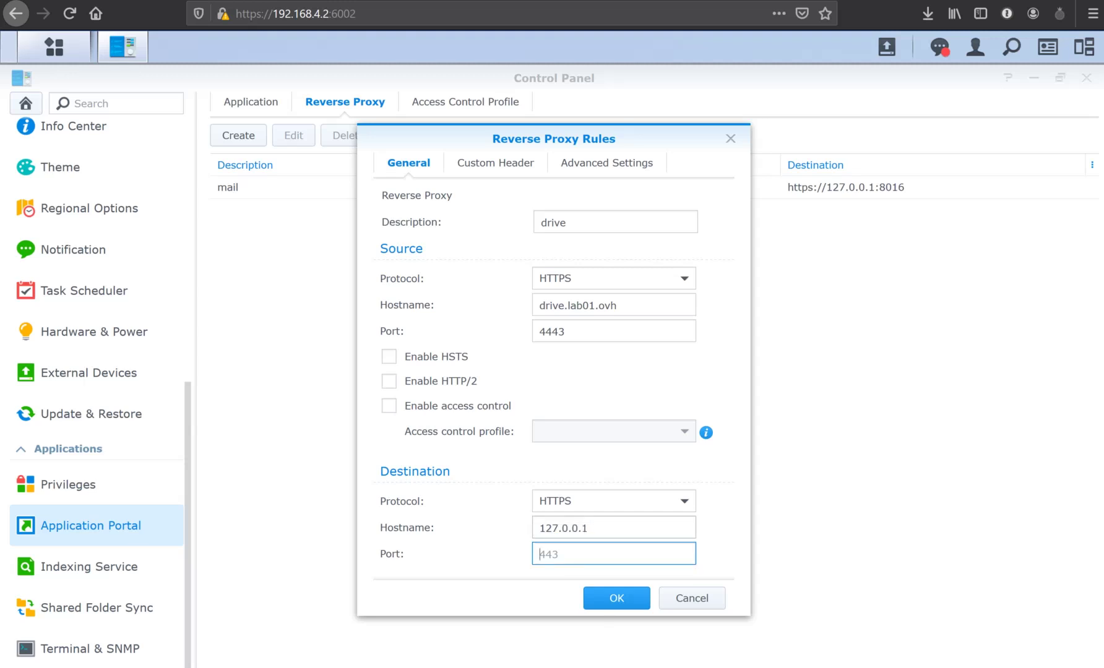
pyautogui.write('8020')
pyautogui.press('Tab')
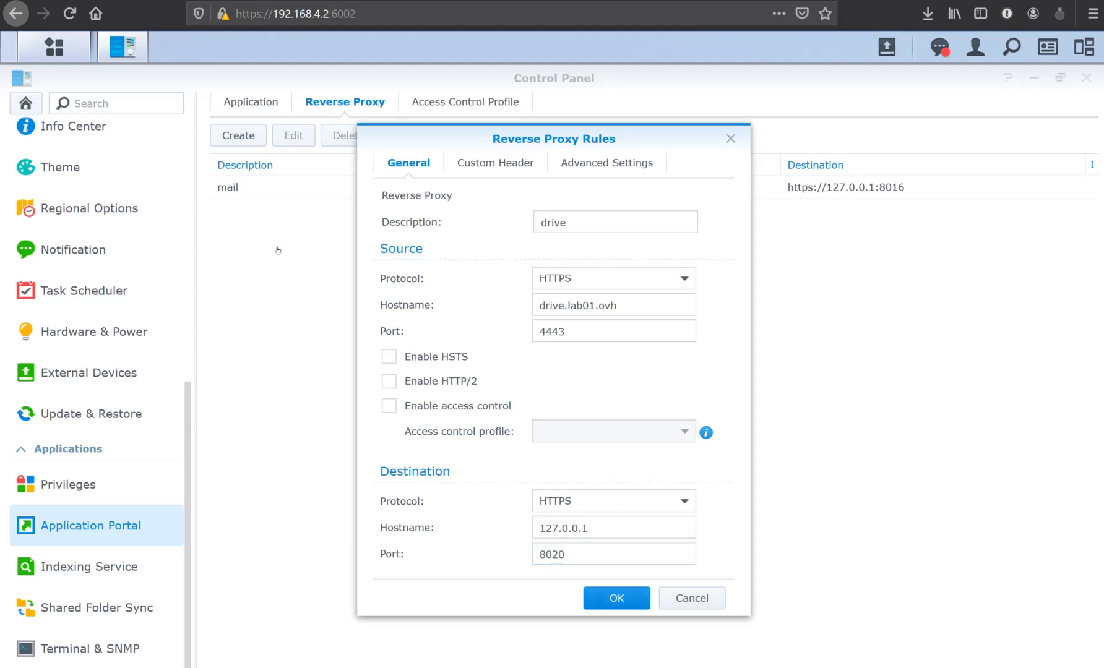
pyautogui.press('Return')
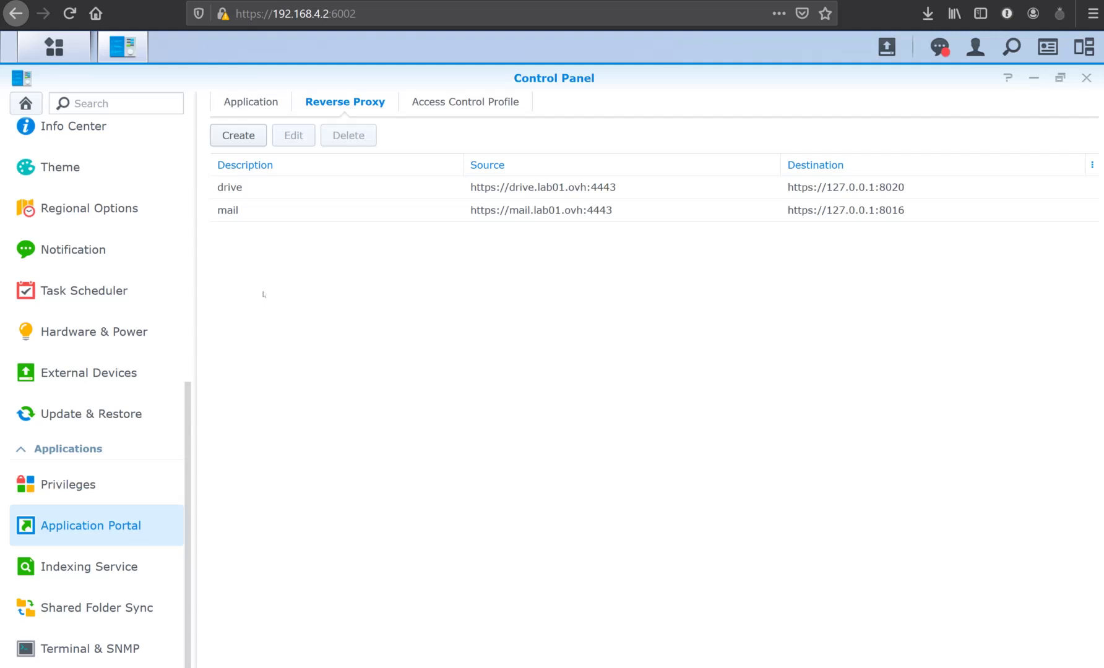
pyautogui.hotkey('alt', 'Tab')
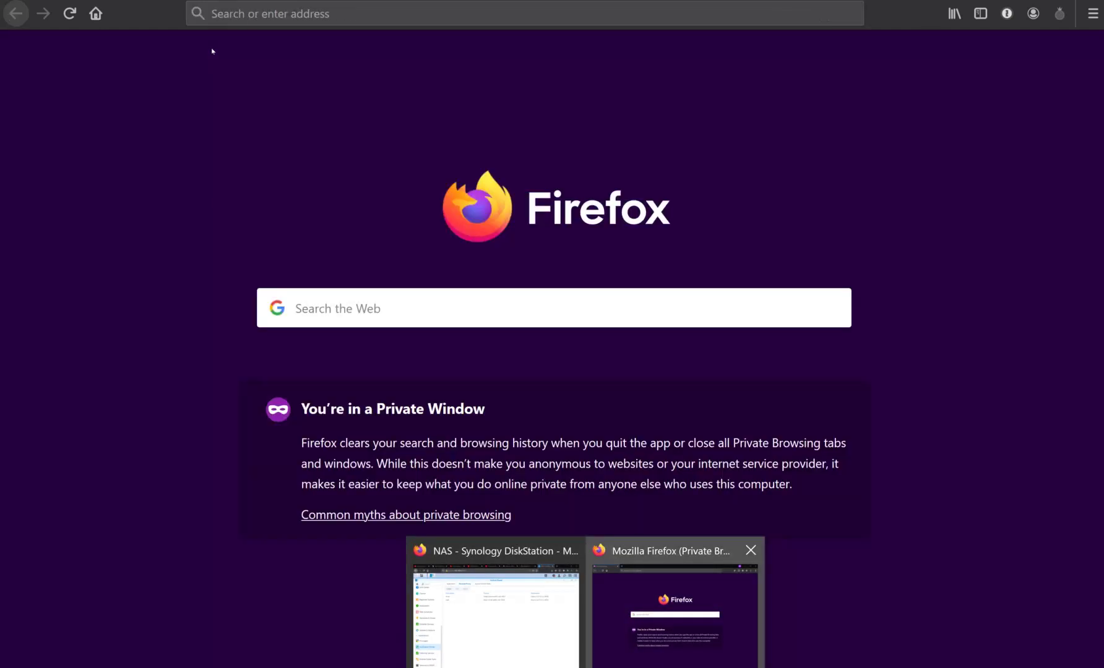
pyautogui.write('htt')
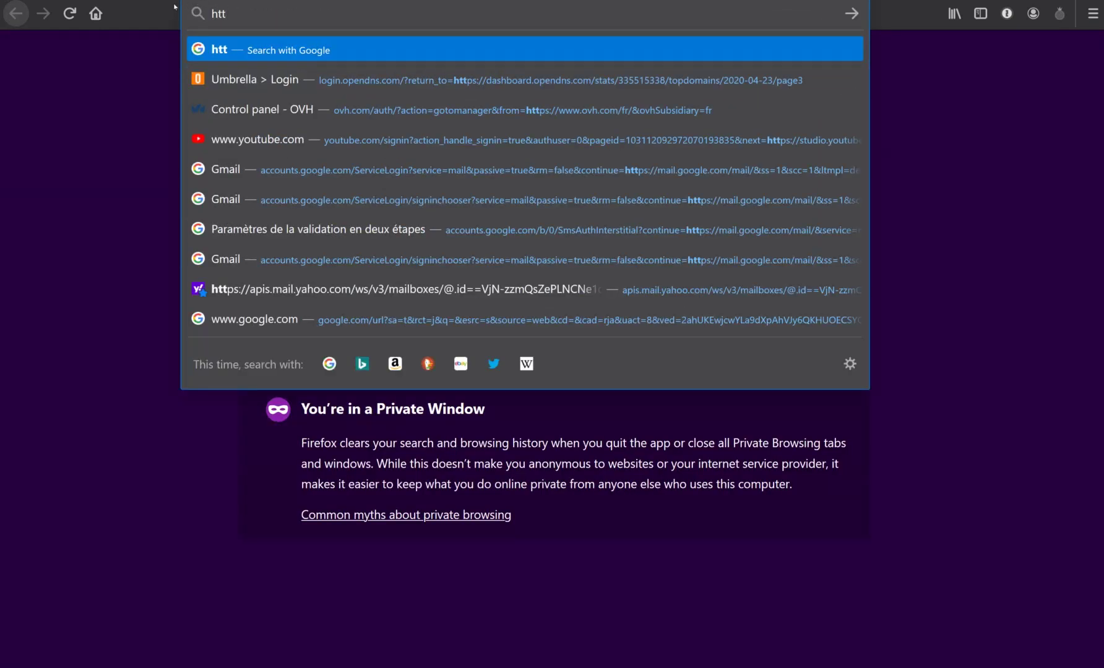
pyautogui.write('ps://')
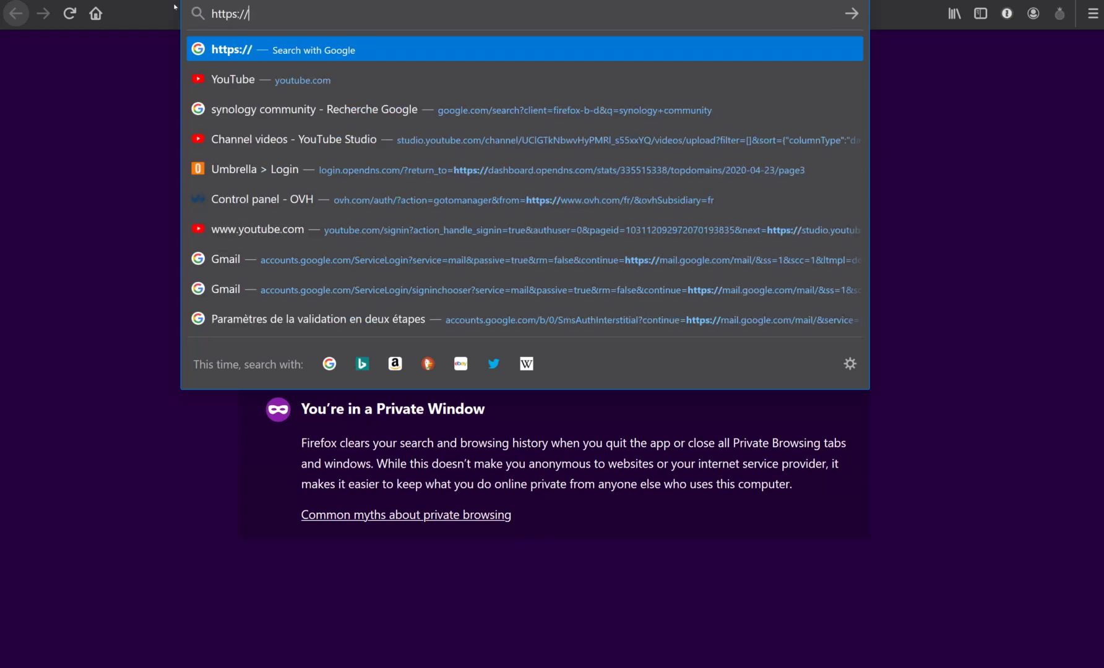
pyautogui.write('mail0')
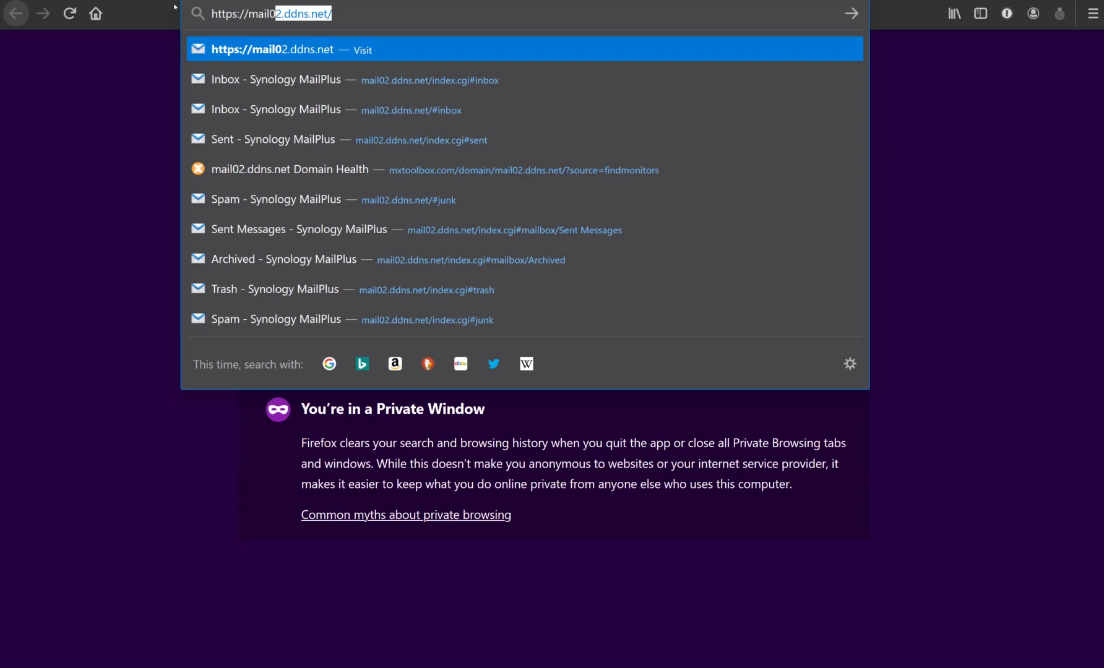
pyautogui.press('BackSpace')
pyautogui.press('BackSpace')
pyautogui.write('.')
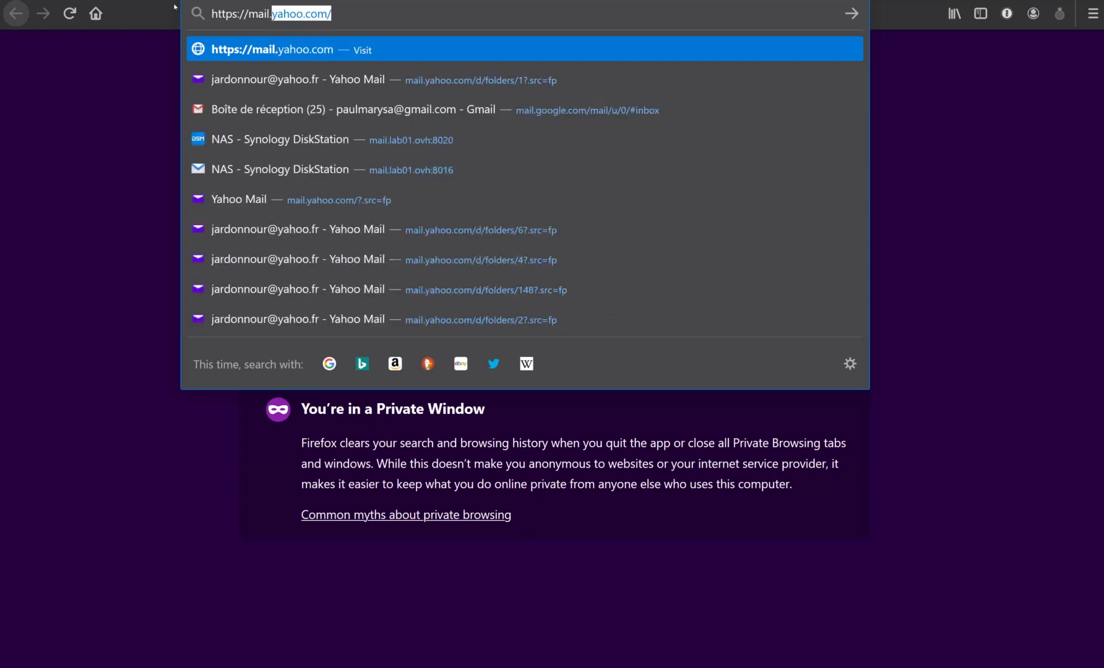
pyautogui.write('lab01.ovh')
pyautogui.press('Return')
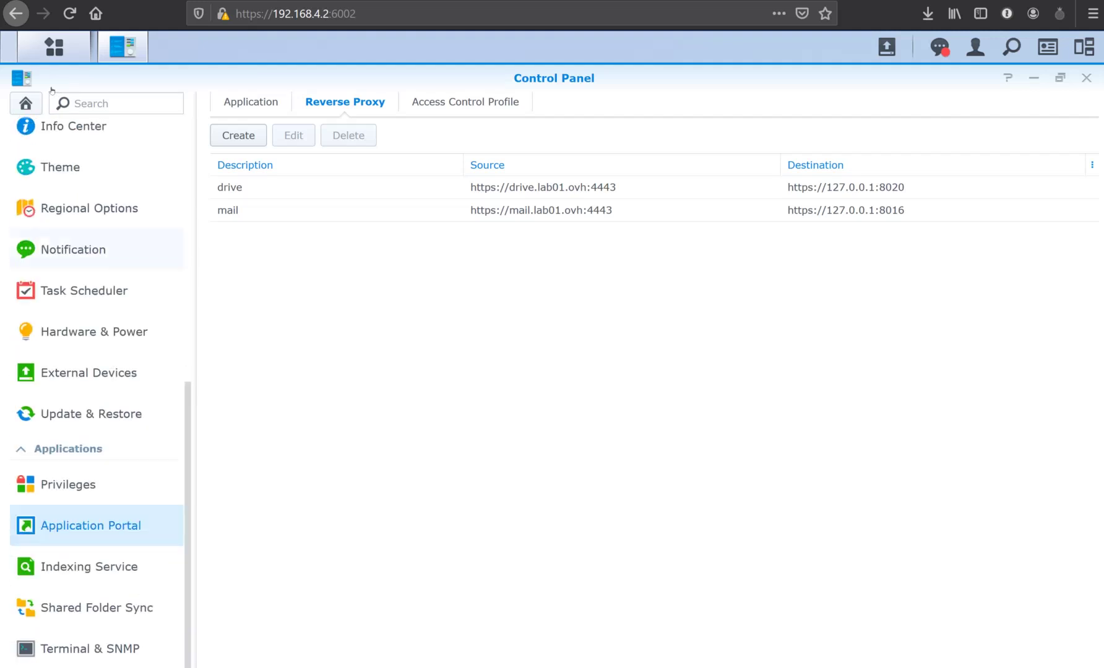
# In Security > Certificate settings, assign the drive.lab01.ovh certificate to mail.lab01.ovh:4443.
pyautogui.scroll(2, 38, 208)
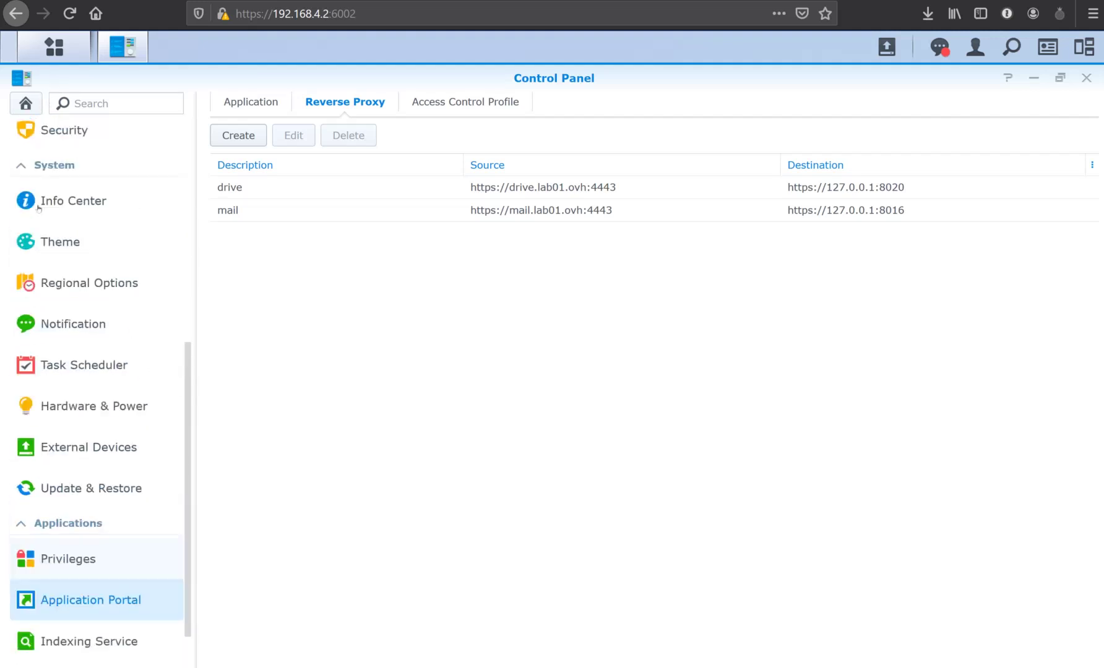
pyautogui.click(62, 131)
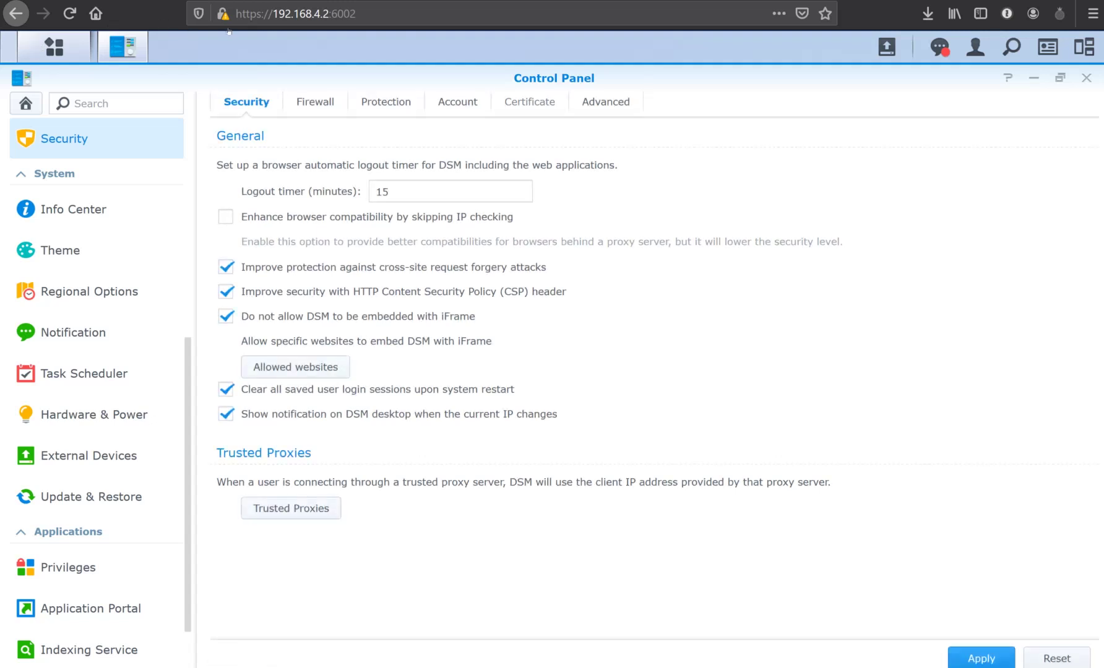
pyautogui.click(528, 102)
pyautogui.click(305, 135)
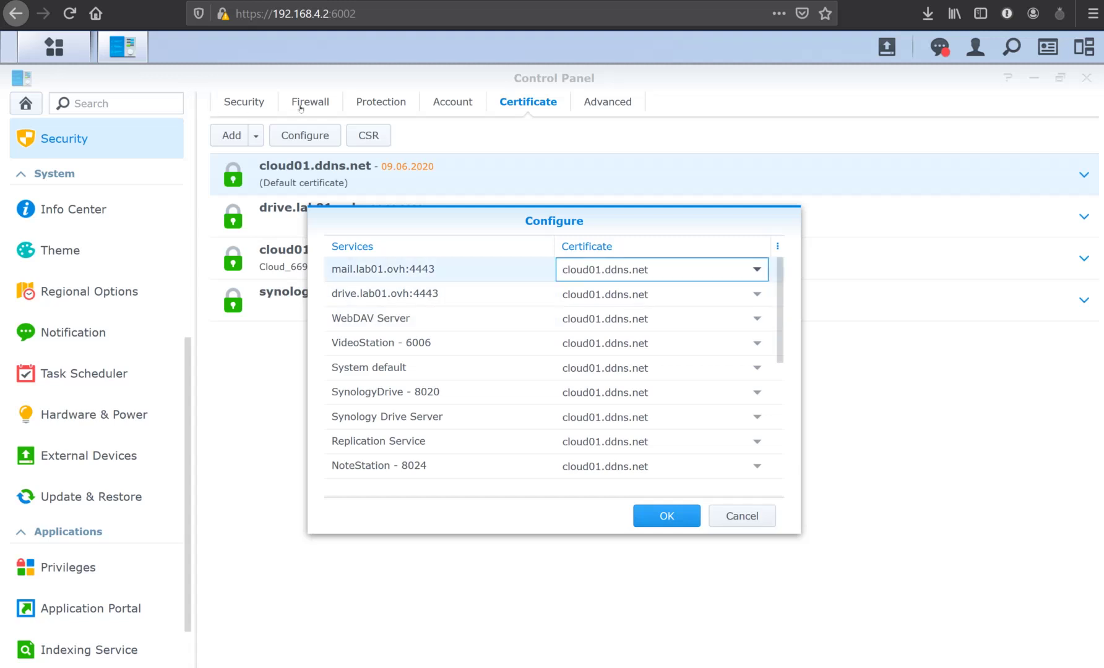
pyautogui.press('Down')
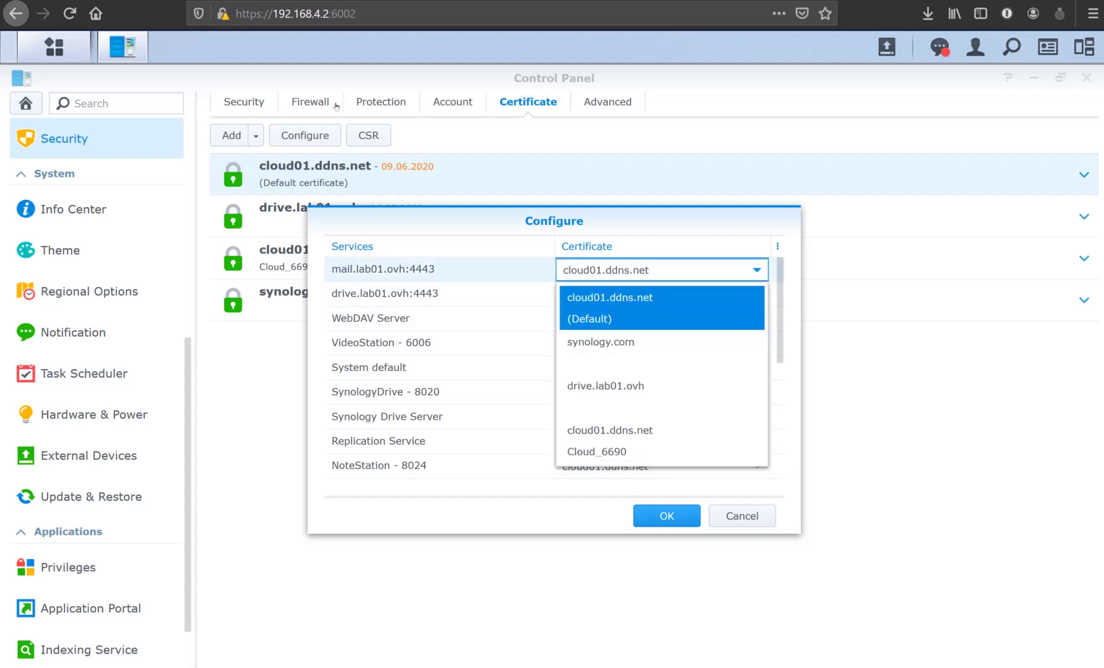
pyautogui.press('Down')
pyautogui.press('Down')
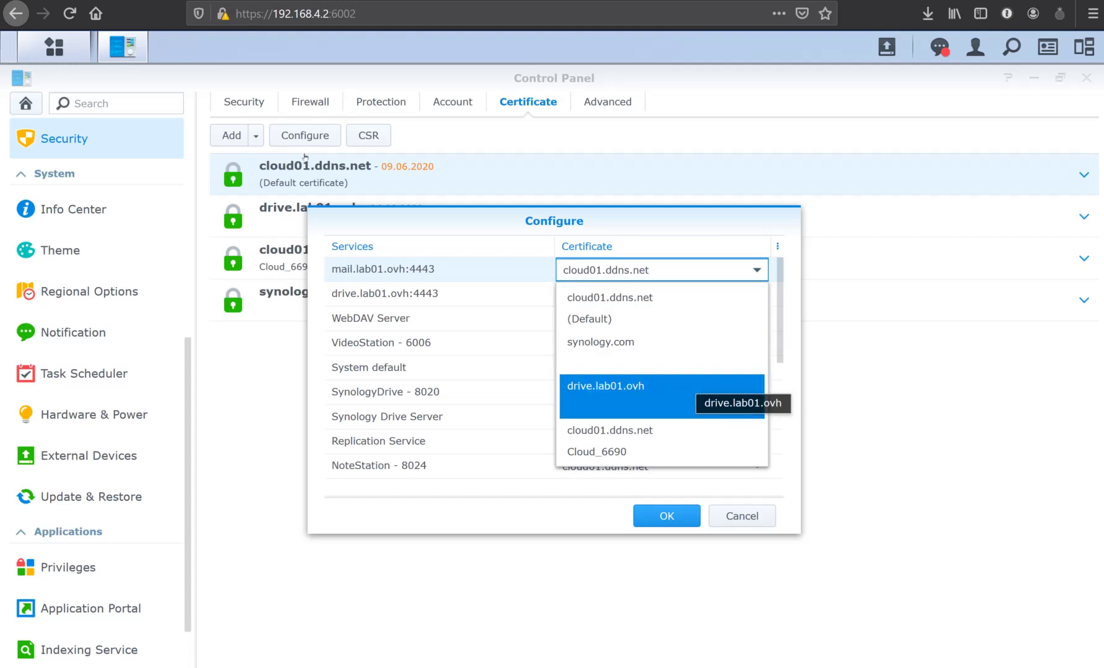
pyautogui.press('Return')
# Assign the drive.lab01.ovh certificate to drive.lab01.ovh:4443 and save the assignments.
pyautogui.press('Down')
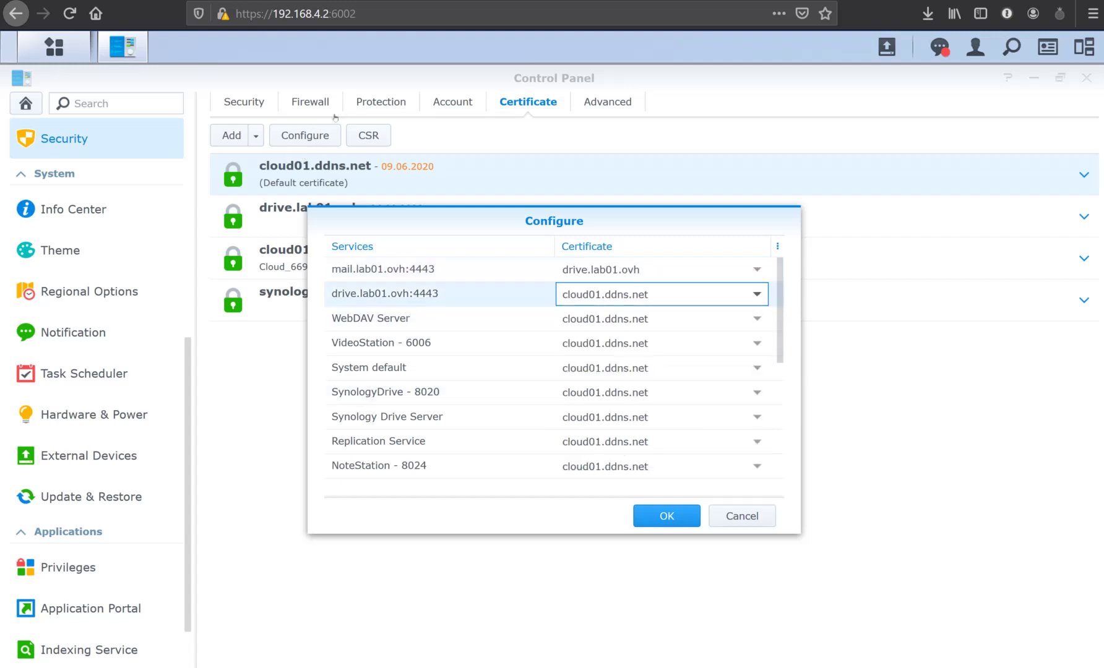
pyautogui.press('Down')
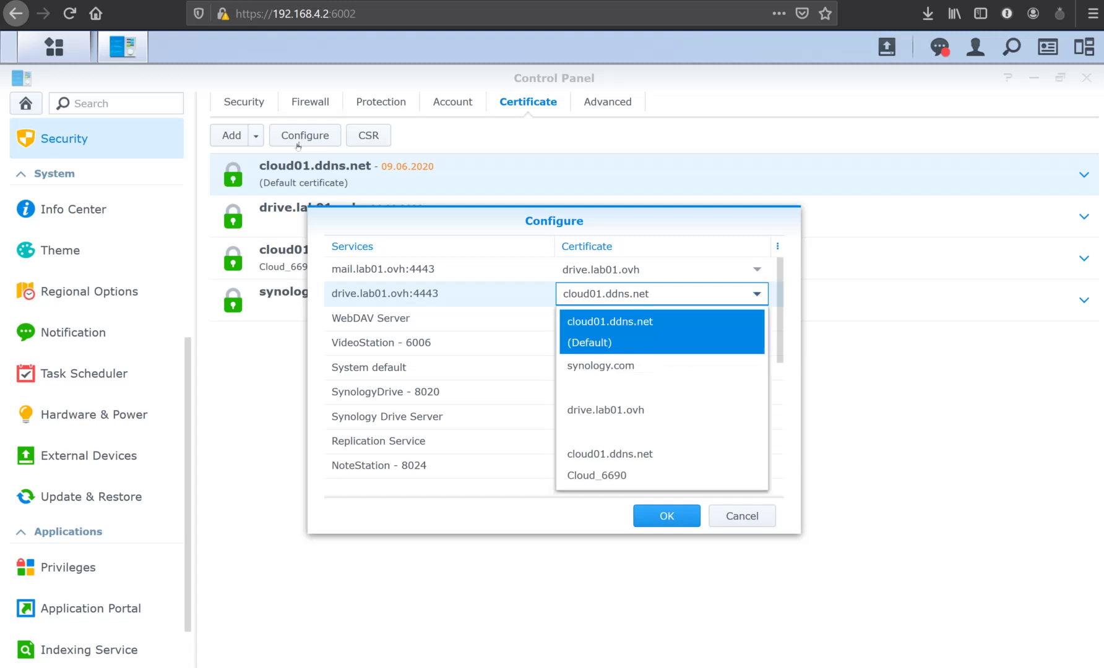
pyautogui.press('Down')
pyautogui.press('Down')
pyautogui.press('Return')
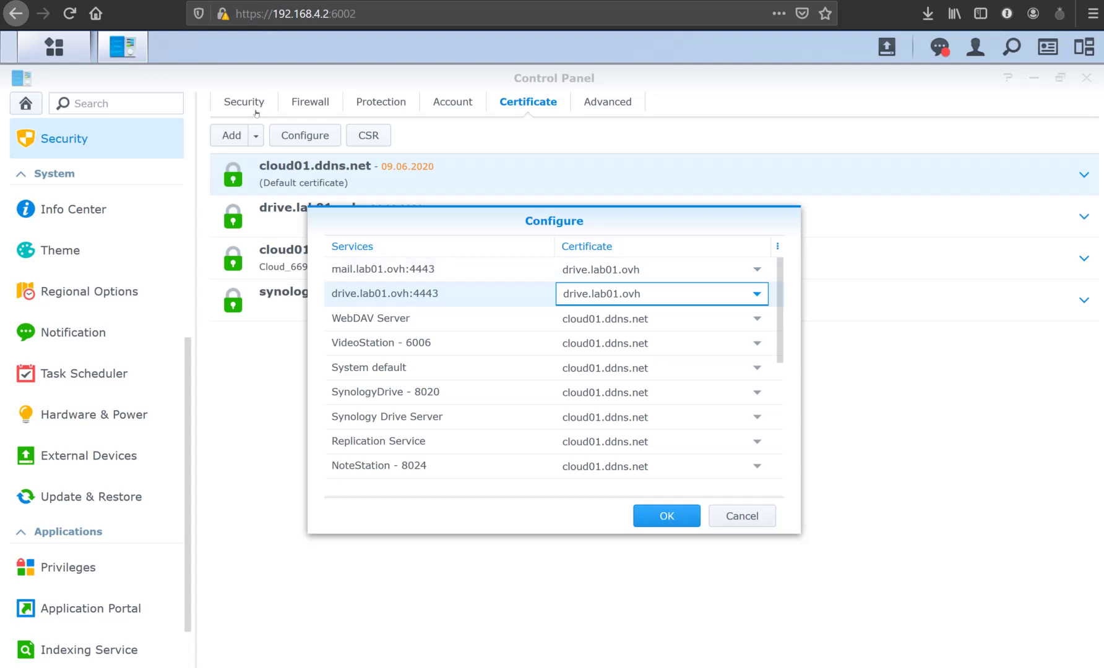
pyautogui.press('Return')
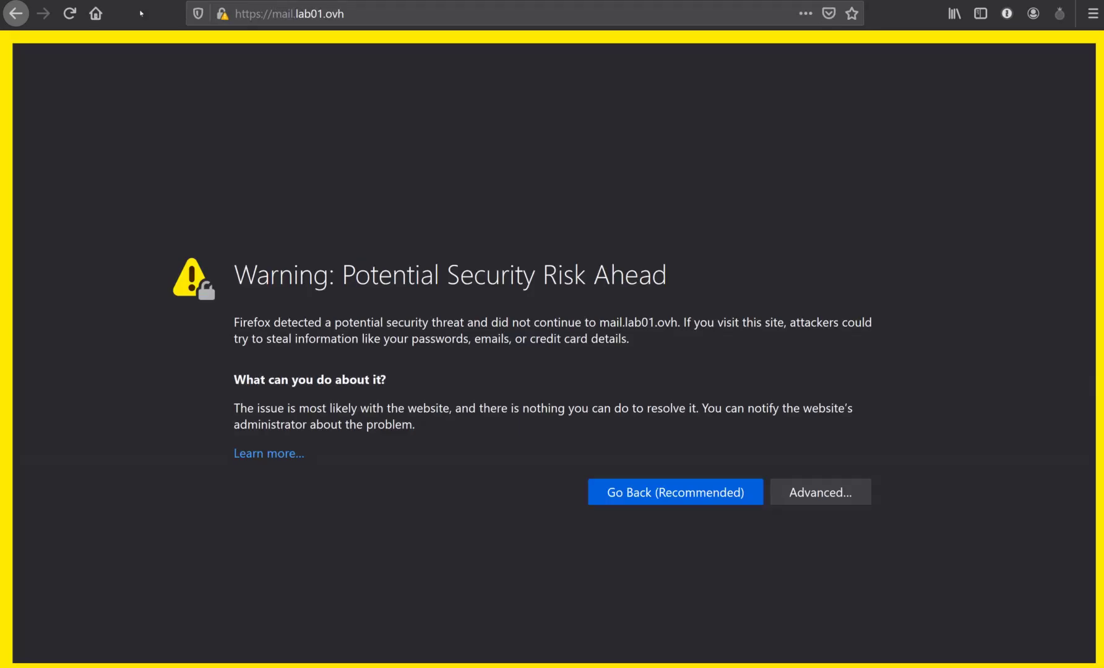
# Reload mail.lab01.ovh several times and recheck the service certificate mapping.
pyautogui.click(69, 13)
pyautogui.hotkey('ctrl', 'l')
pyautogui.press('Return')
pyautogui.hotkey('ctrl', 'l')
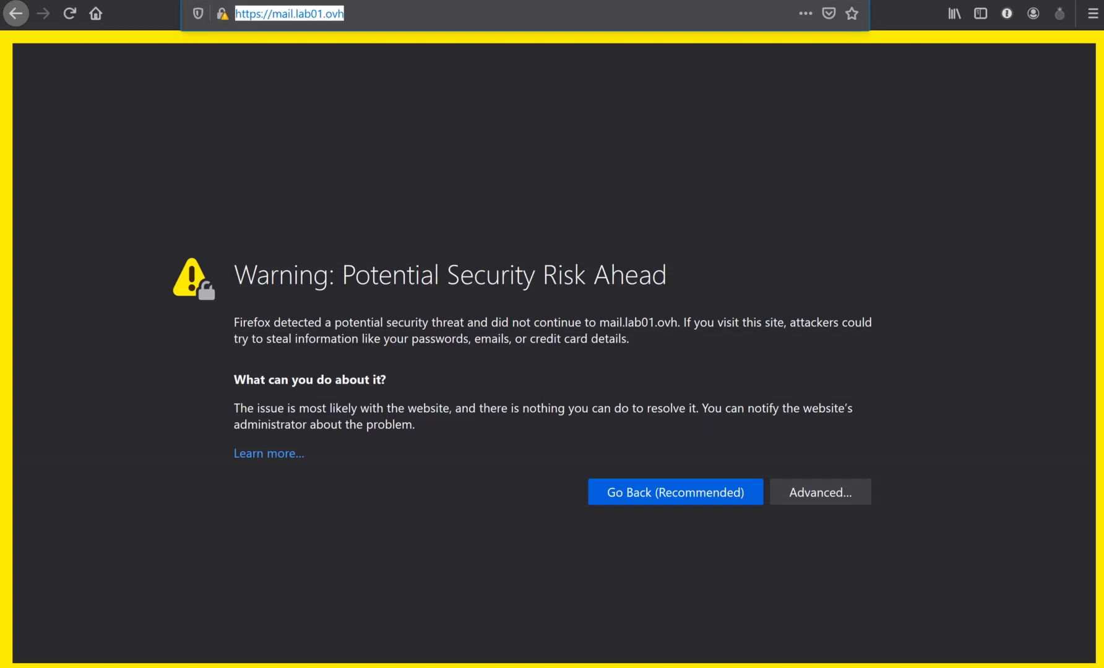
pyautogui.press('Return')
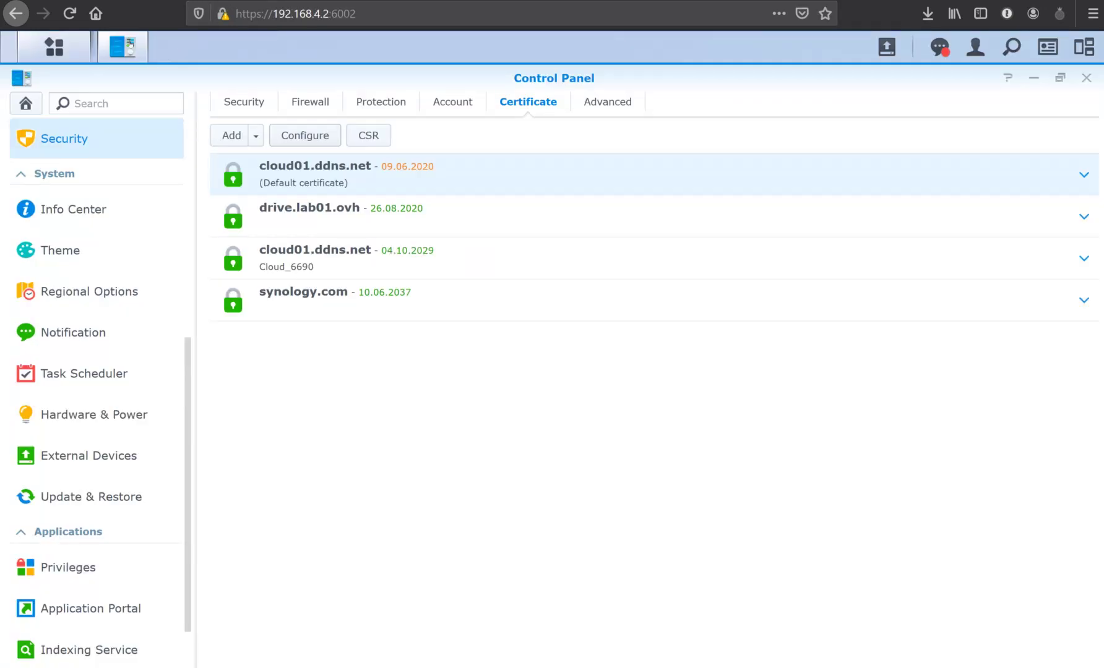
pyautogui.click(328, 130)
pyautogui.press('Tab')
pyautogui.press('Tab')
pyautogui.hotkey('shift', 'Tab')
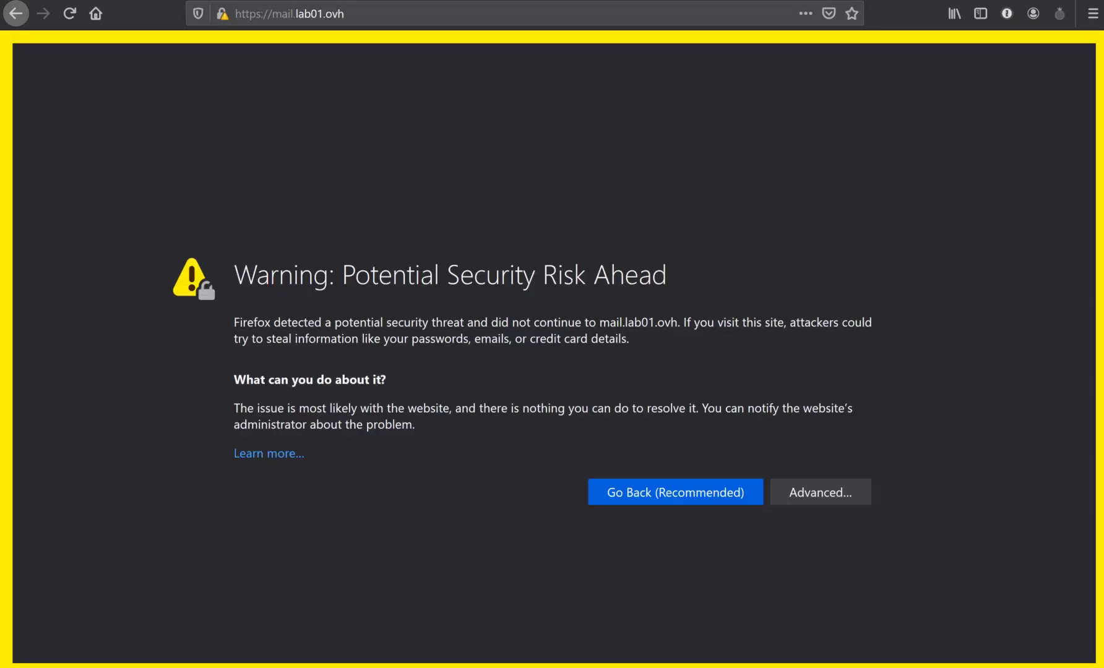
pyautogui.click(345, 13)
pyautogui.click(345, 14)
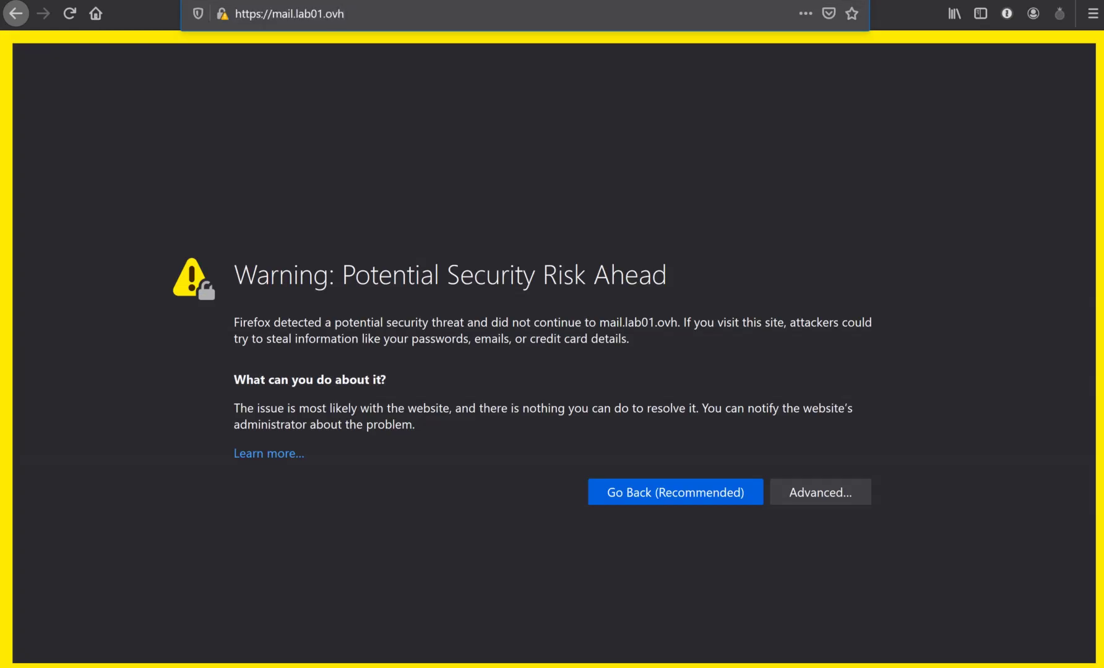
pyautogui.write(':4443')
pyautogui.press('Return')
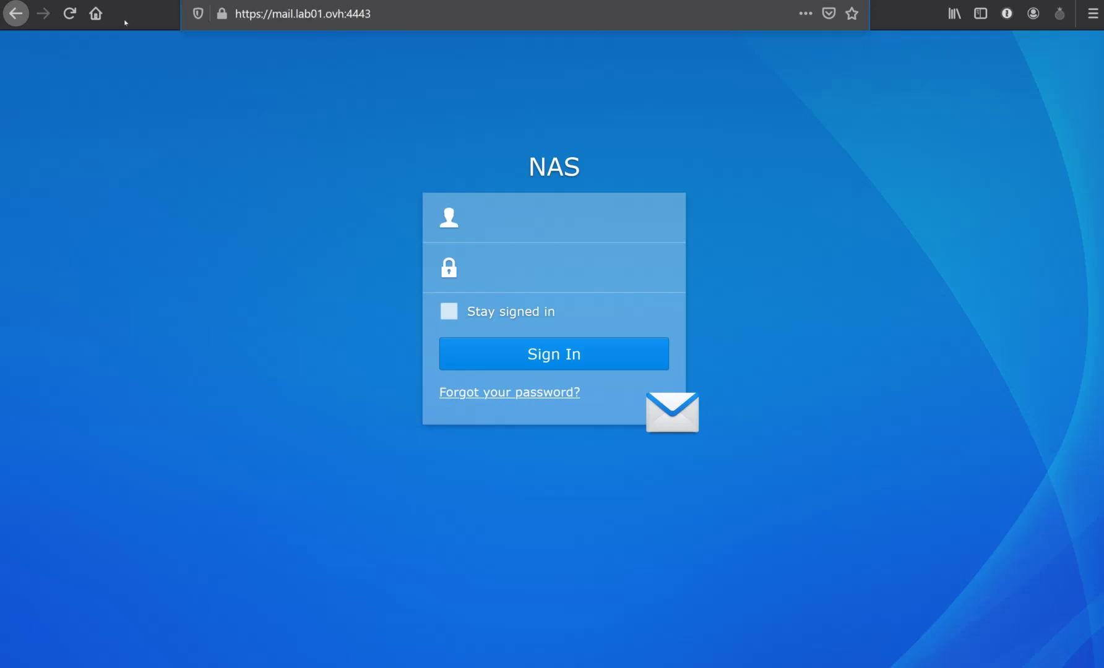
pyautogui.press('BackSpace')
pyautogui.press('BackSpace')
pyautogui.press('BackSpace')
pyautogui.press('BackSpace')
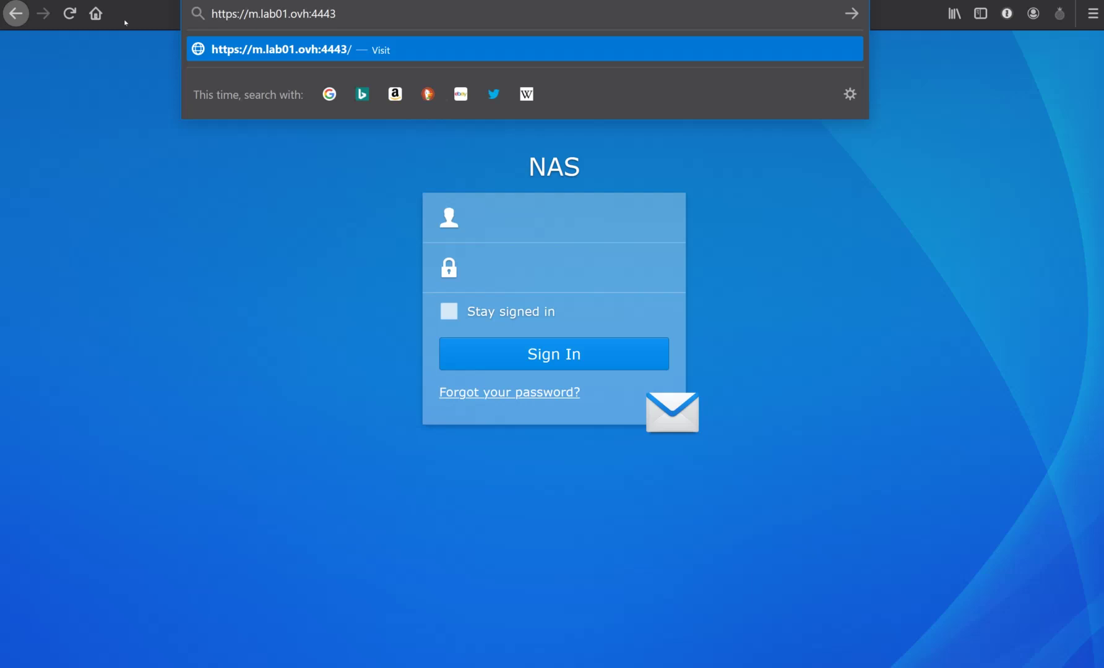
pyautogui.write('drive')
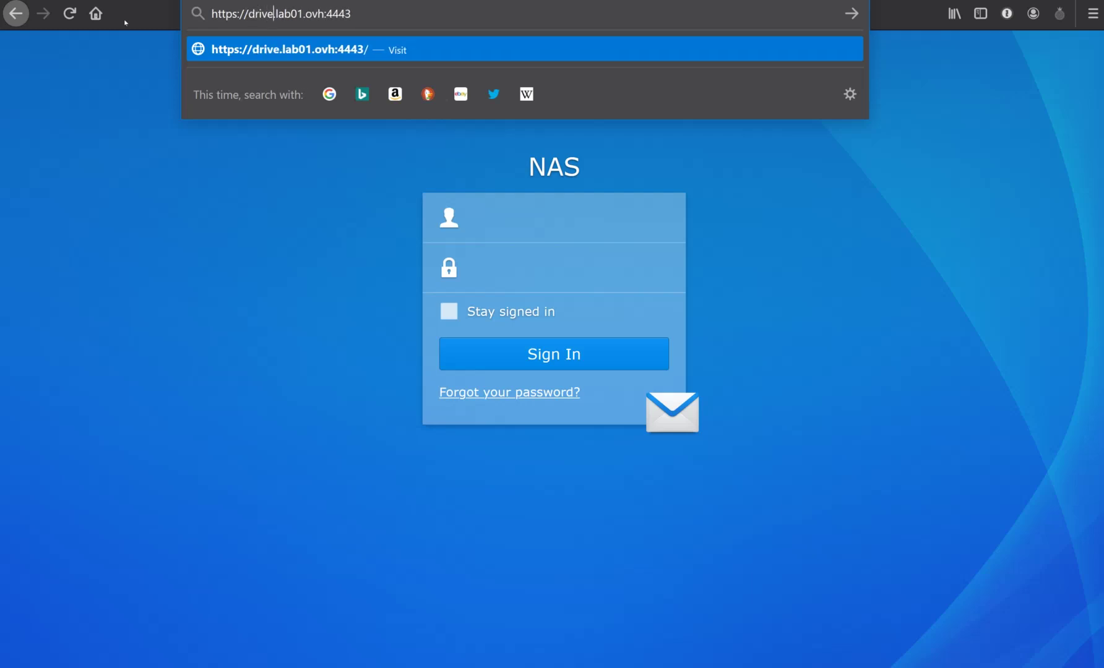
pyautogui.press('Return')
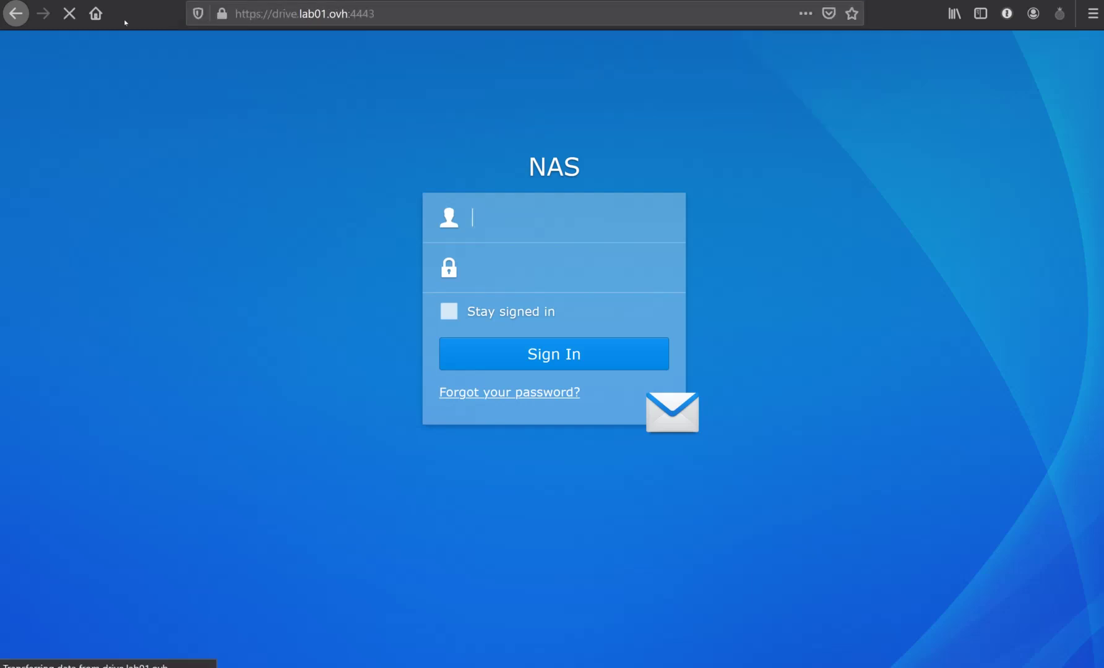